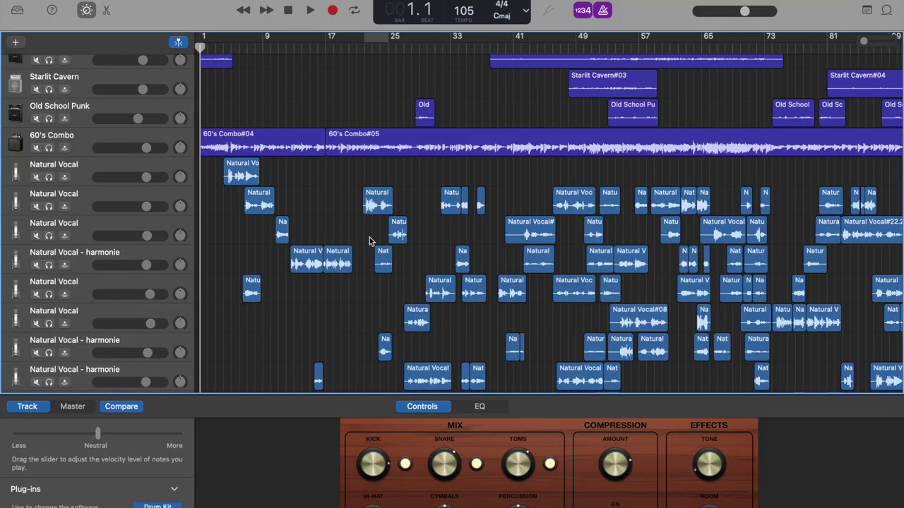
- Audition the Retro Rock drum track in solo from bar 5 and return the playhead to the project start
{"action": "scroll", "coordinate": [369, 240], "scroll_direction": "up", "scroll_amount": 15}
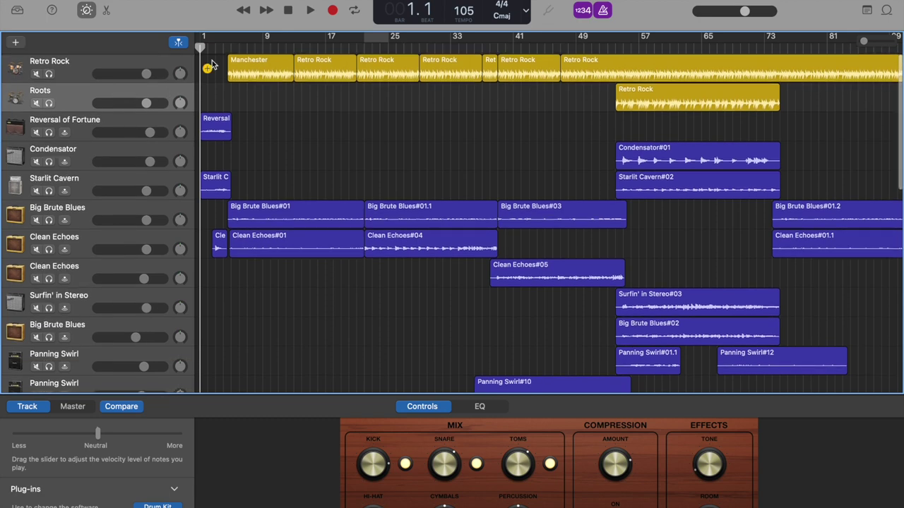
{"action": "left_click_drag", "start_coordinate": [203, 47], "coordinate": [231, 37]}
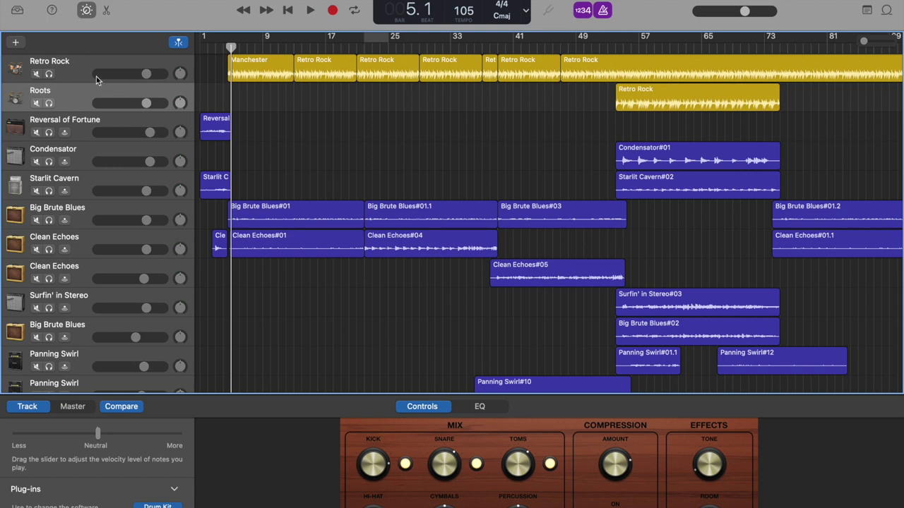
{"action": "left_click", "coordinate": [49, 75]}
{"action": "key", "text": "space"}
{"action": "key", "text": "super+Right"}
{"action": "key", "text": "XF86AudioRaiseVolume"}
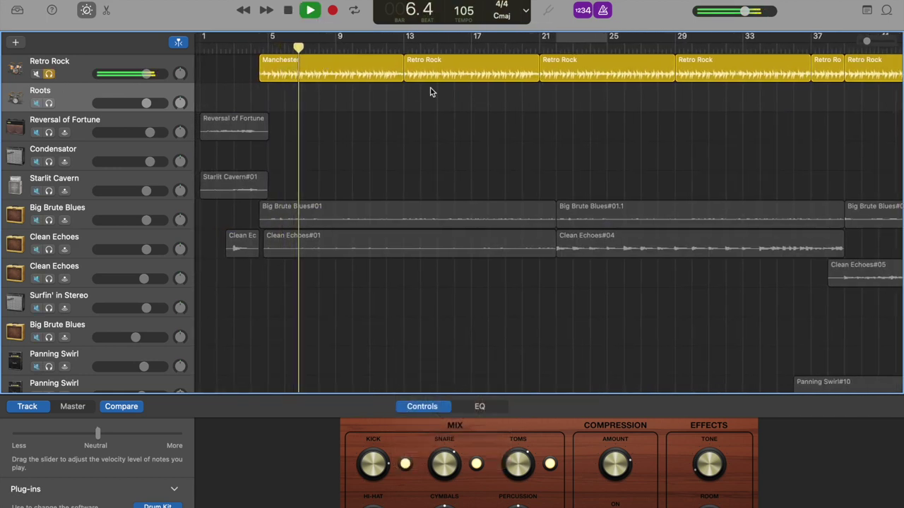
{"action": "key", "text": "space"}
{"action": "key", "text": "Return"}
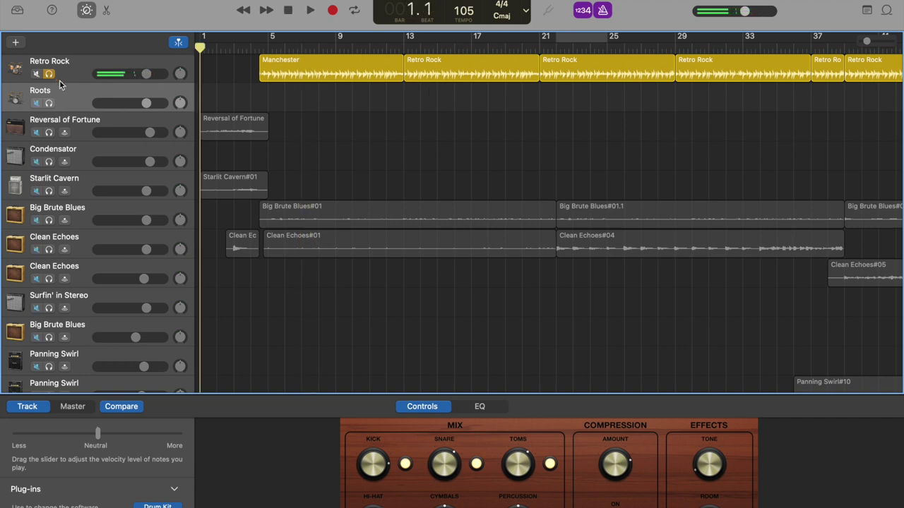
{"action": "left_click", "coordinate": [49, 73]}
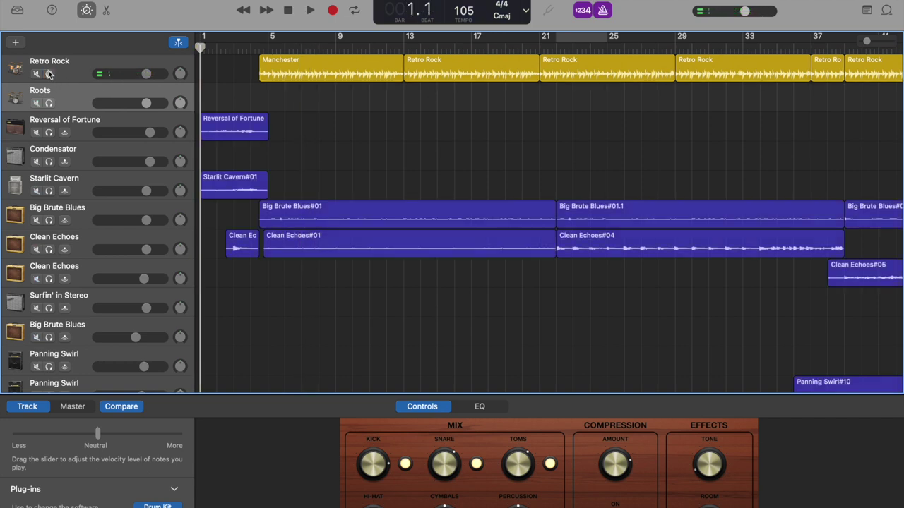
- Audition the soloed Reversal of Fortune and upper Starlit Cavern tracks from bar 1, adding the first Clean Echoes track to the solo during playback
{"action": "left_click", "coordinate": [49, 133]}
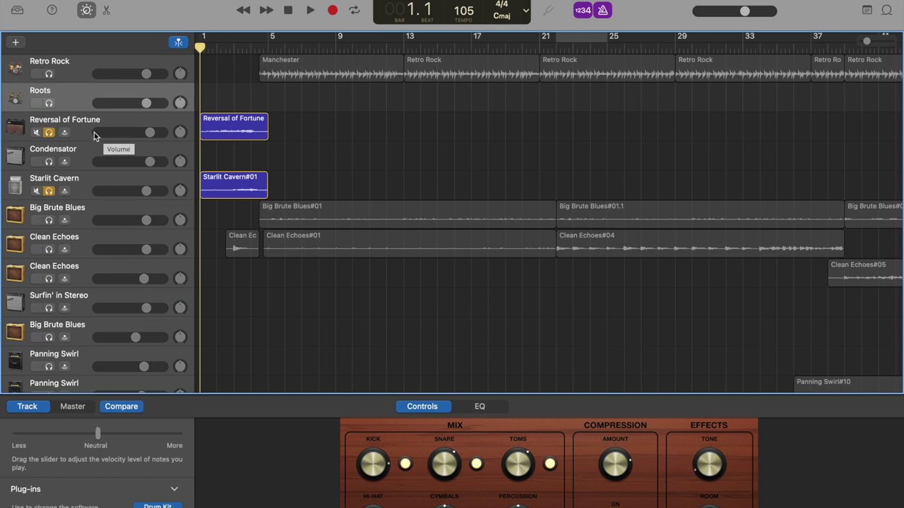
{"action": "key", "text": "space"}
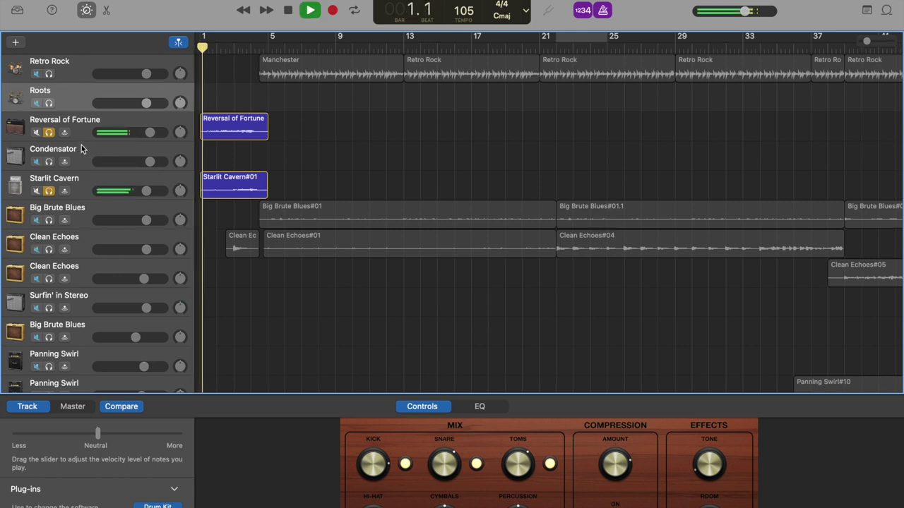
{"action": "left_click", "coordinate": [49, 249]}
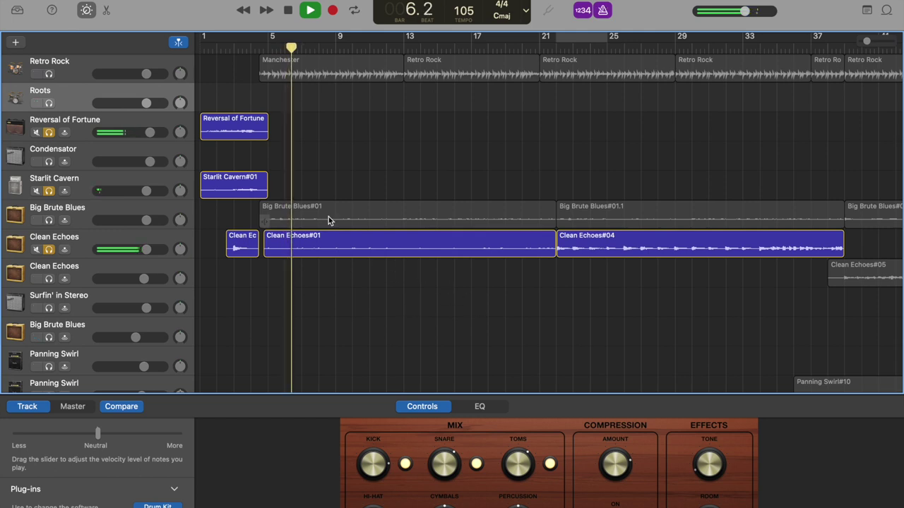
{"action": "key", "text": "space"}
{"action": "left_click", "coordinate": [48, 250]}
{"action": "left_click", "coordinate": [49, 190]}
{"action": "left_click", "coordinate": [49, 132]}
- Audition the first Big Brute Blues track in solo from bar 8, adding the Clean Echoes track below it during playback
{"action": "scroll", "coordinate": [50, 124], "scroll_direction": "down", "scroll_amount": 5}
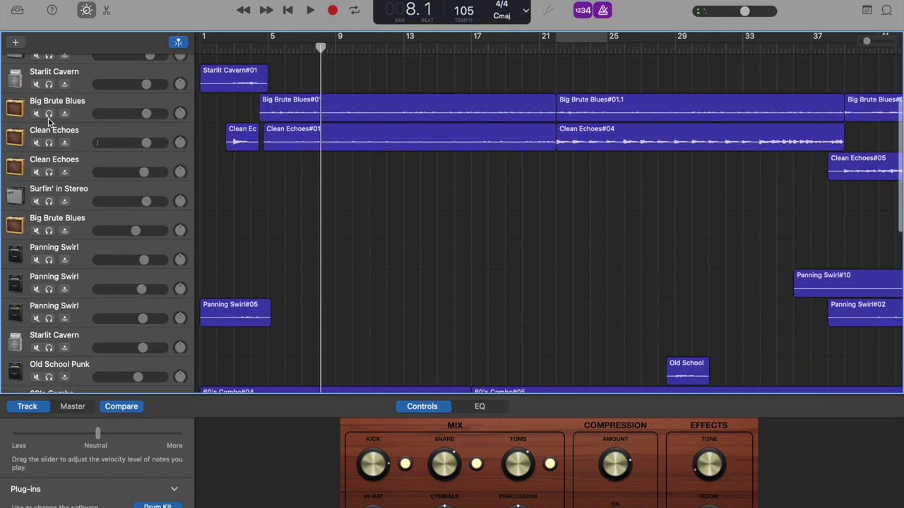
{"action": "scroll", "coordinate": [240, 123], "scroll_direction": "down", "scroll_amount": 2}
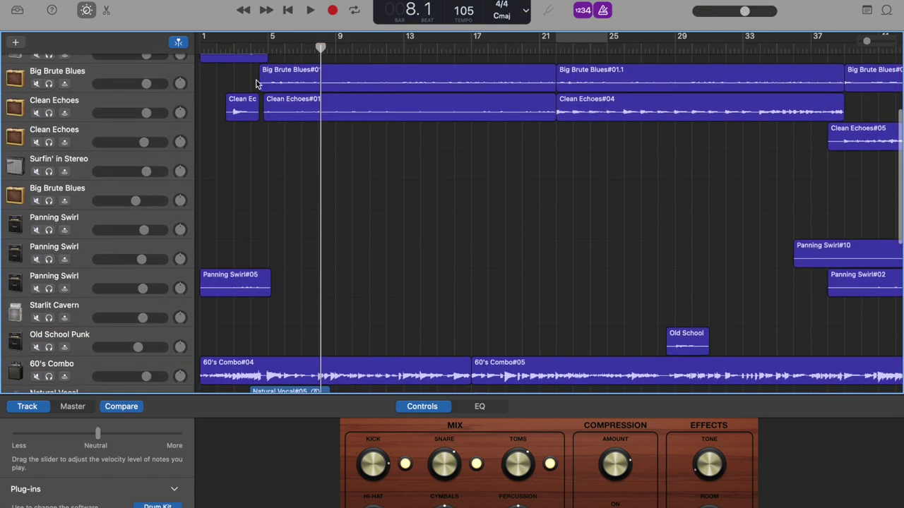
{"action": "left_click", "coordinate": [51, 84]}
{"action": "key", "text": "space"}
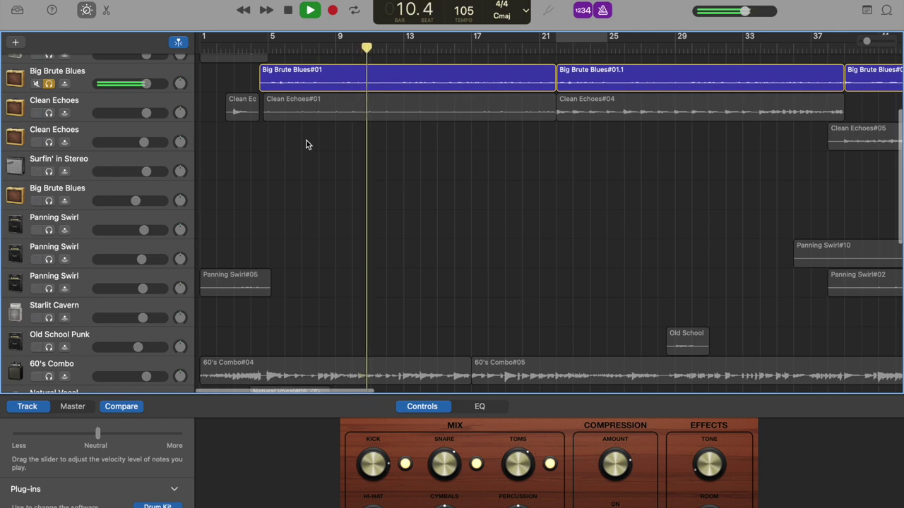
{"action": "left_click", "coordinate": [49, 113]}
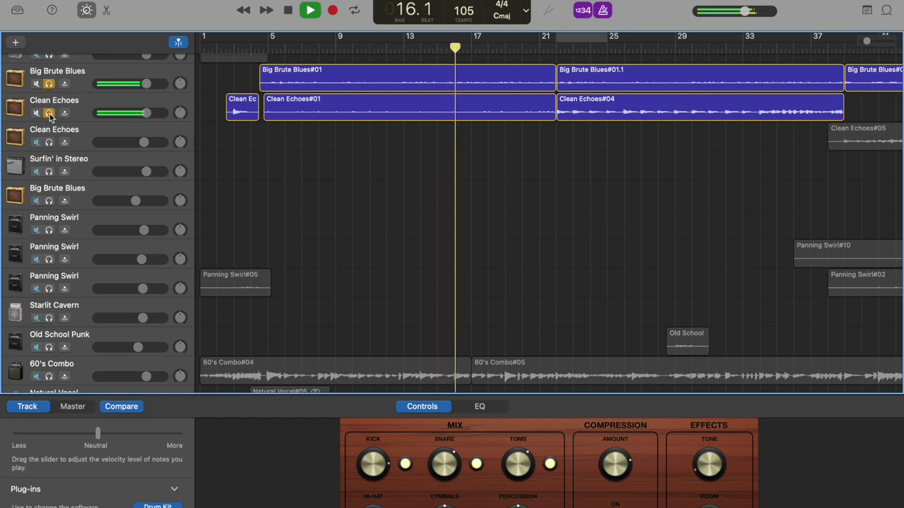
{"action": "key", "text": "space"}
- Add the 60's Combo track to the soloed Big Brute Blues and Clean Echoes tracks and listen to them together from bar 16
{"action": "scroll", "coordinate": [31, 272], "scroll_direction": "down", "scroll_amount": 5}
{"action": "scroll", "coordinate": [31, 271], "scroll_direction": "down", "scroll_amount": 1}
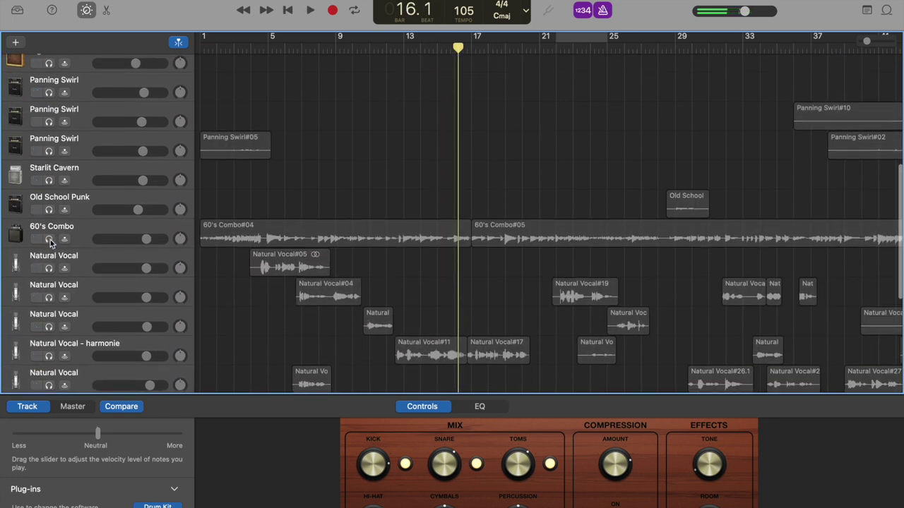
{"action": "left_click", "coordinate": [49, 239]}
{"action": "key", "text": "space"}
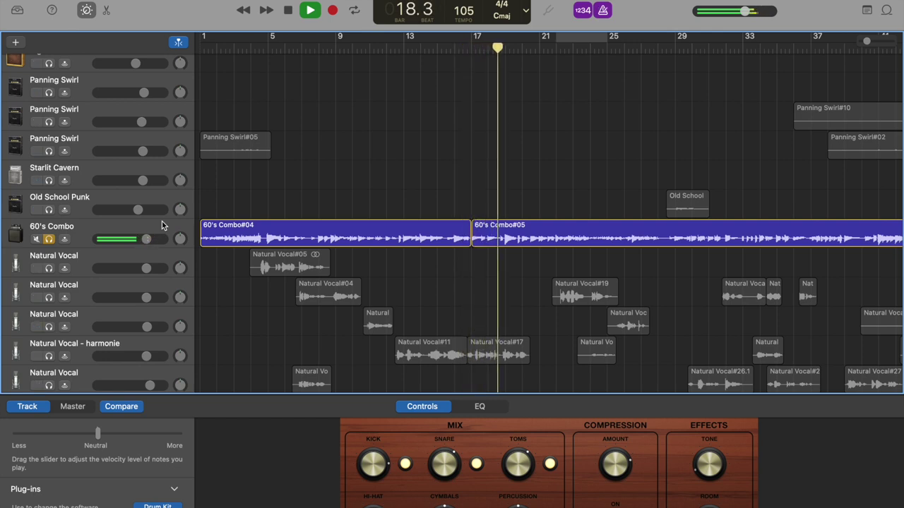
{"action": "scroll", "coordinate": [177, 233], "scroll_direction": "down", "scroll_amount": 3}
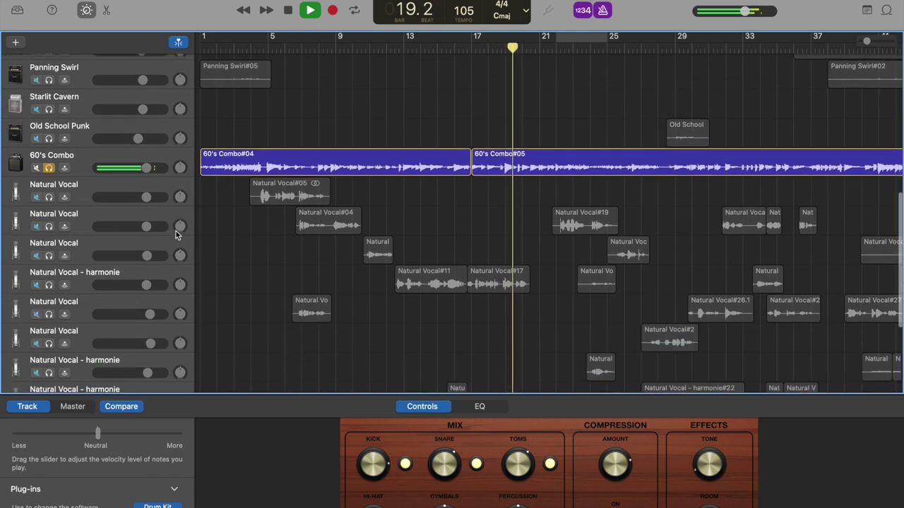
{"action": "scroll", "coordinate": [321, 229], "scroll_direction": "up", "scroll_amount": 5}
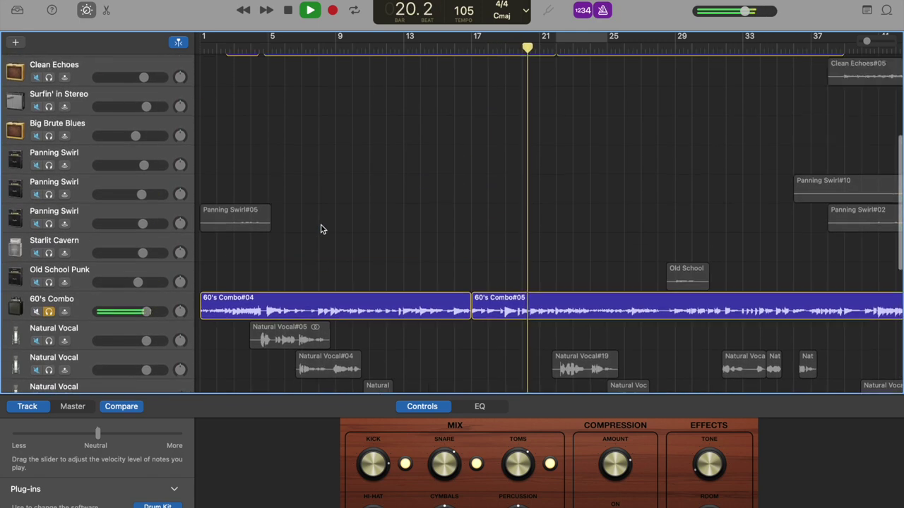
{"action": "scroll", "coordinate": [321, 229], "scroll_direction": "up", "scroll_amount": 8}
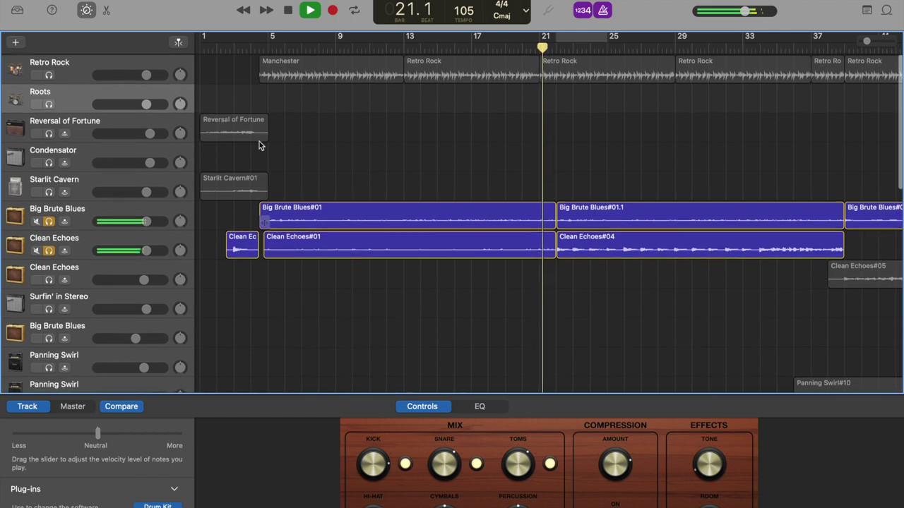
{"action": "scroll", "coordinate": [85, 224], "scroll_direction": "down", "scroll_amount": 6}
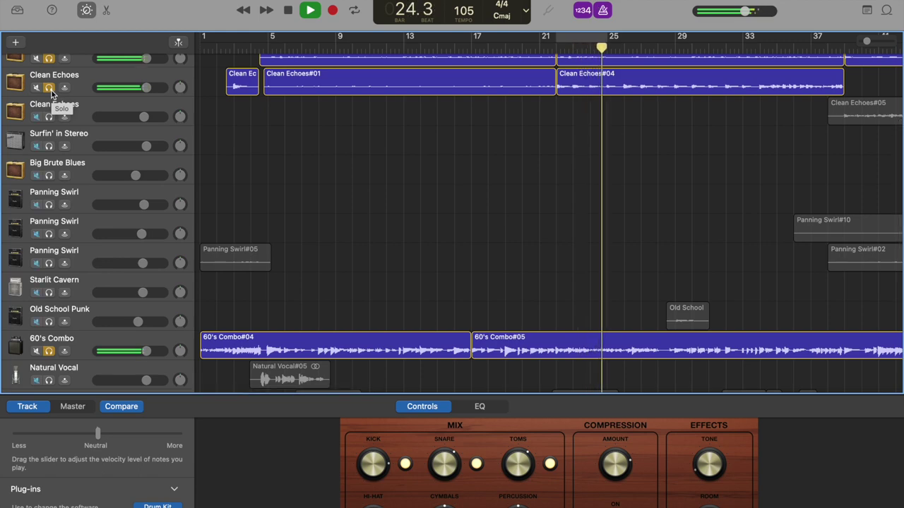
{"action": "key", "text": "space"}
- Return the playhead to the project start and solo the upper vocal tracks, beginning with the one directly below 60's Combo
{"action": "scroll", "coordinate": [287, 123], "scroll_direction": "down", "scroll_amount": 10}
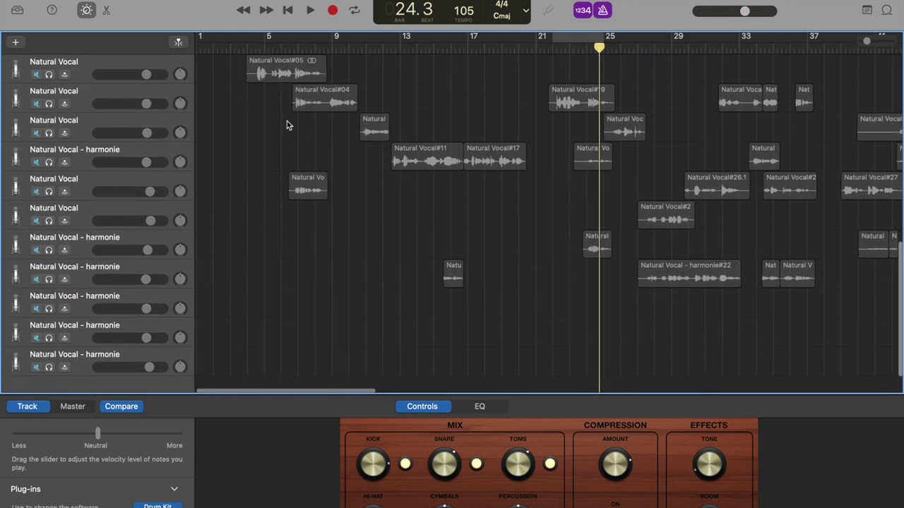
{"action": "key", "text": "Return"}
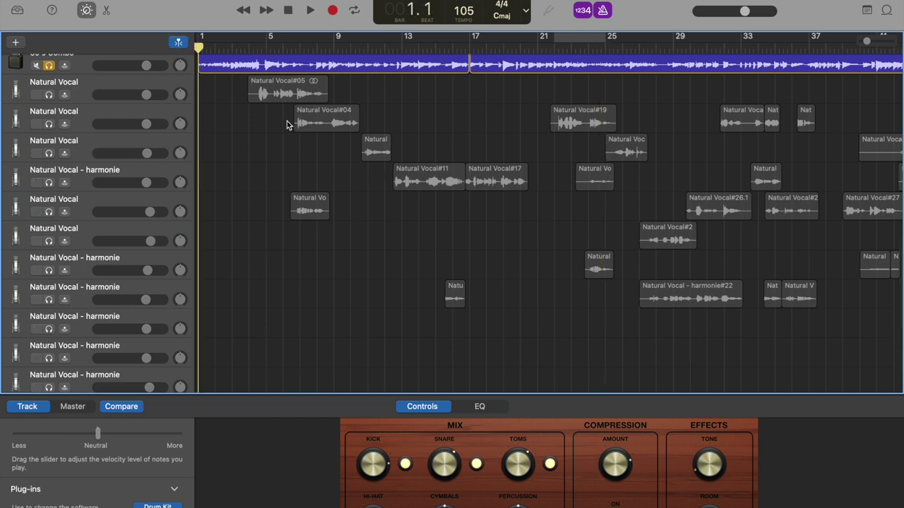
{"action": "left_click", "coordinate": [49, 97]}
{"action": "left_click", "coordinate": [48, 124]}
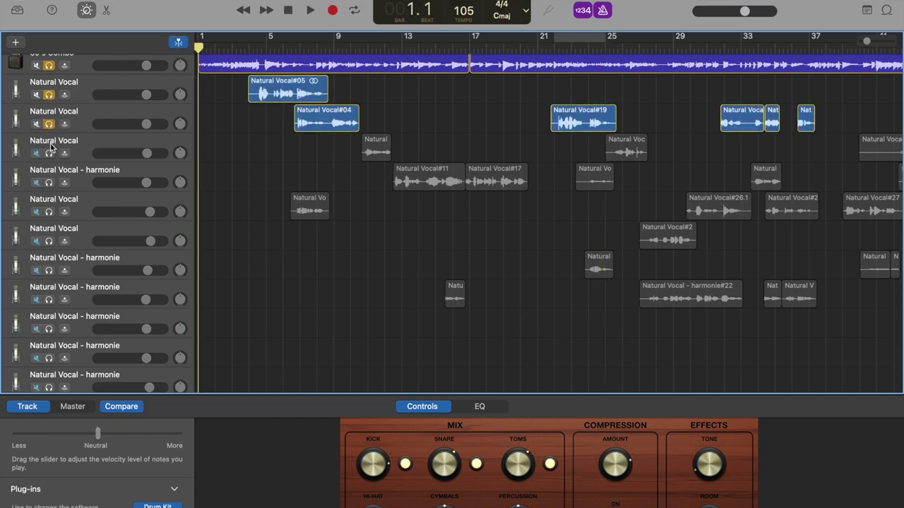
{"action": "left_click", "coordinate": [49, 153]}
{"action": "left_click", "coordinate": [49, 183]}
{"action": "left_click", "coordinate": [49, 212]}
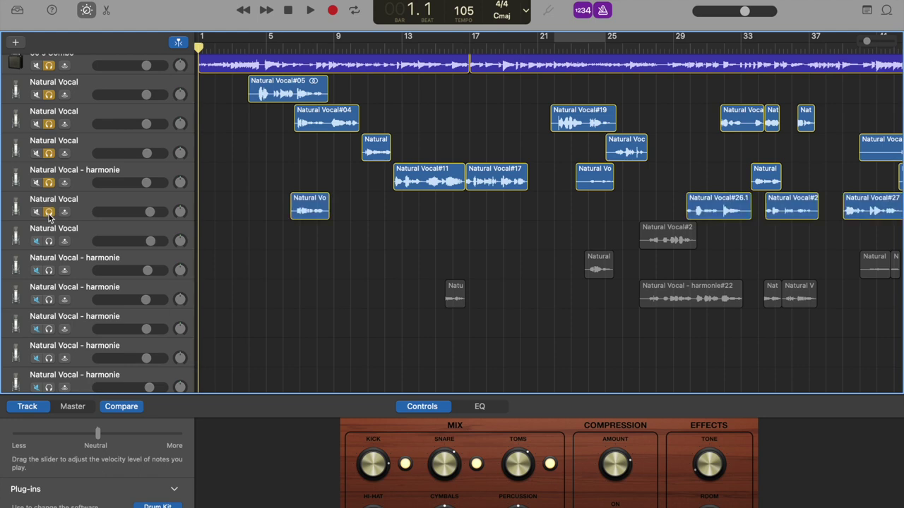
{"action": "left_click", "coordinate": [49, 241]}
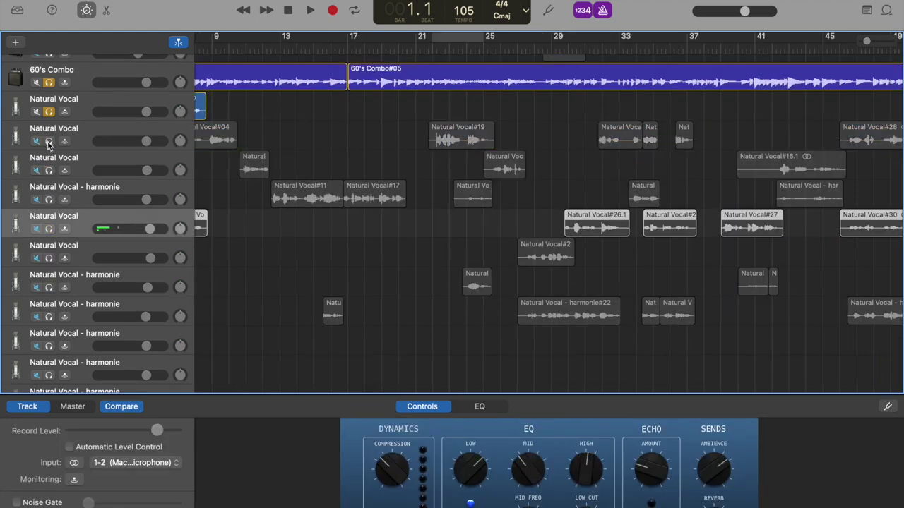
- Turn off solo on the vocal, 60's Combo, Clean Echoes and Big Brute Blues tracks
{"action": "scroll", "coordinate": [50, 154], "scroll_direction": "up", "scroll_amount": 3}
{"action": "scroll", "coordinate": [49, 154], "scroll_direction": "up", "scroll_amount": 15}
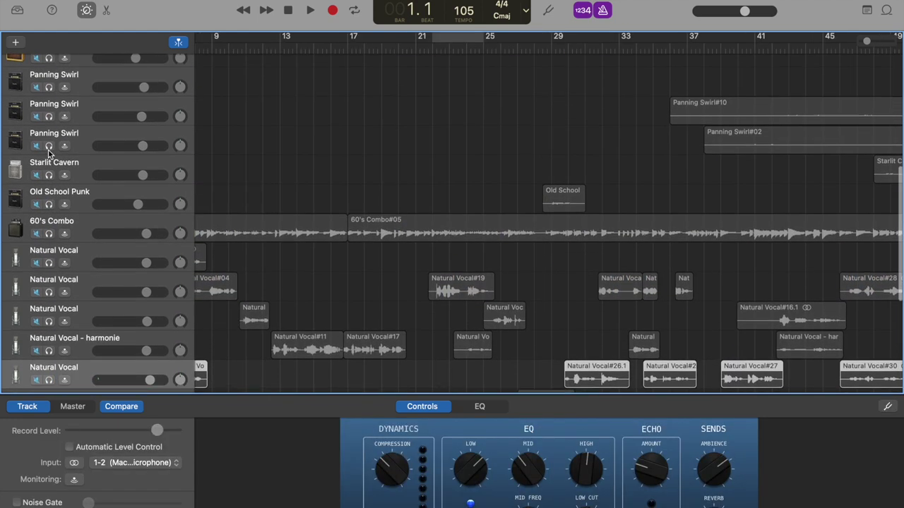
{"action": "left_click", "coordinate": [49, 250]}
{"action": "left_click", "coordinate": [49, 221]}
{"action": "left_click", "coordinate": [49, 251]}
{"action": "left_click", "coordinate": [48, 221]}
{"action": "scroll", "coordinate": [449, 314], "scroll_direction": "left", "scroll_amount": 5}
{"action": "scroll", "coordinate": [449, 315], "scroll_direction": "down", "scroll_amount": 10}
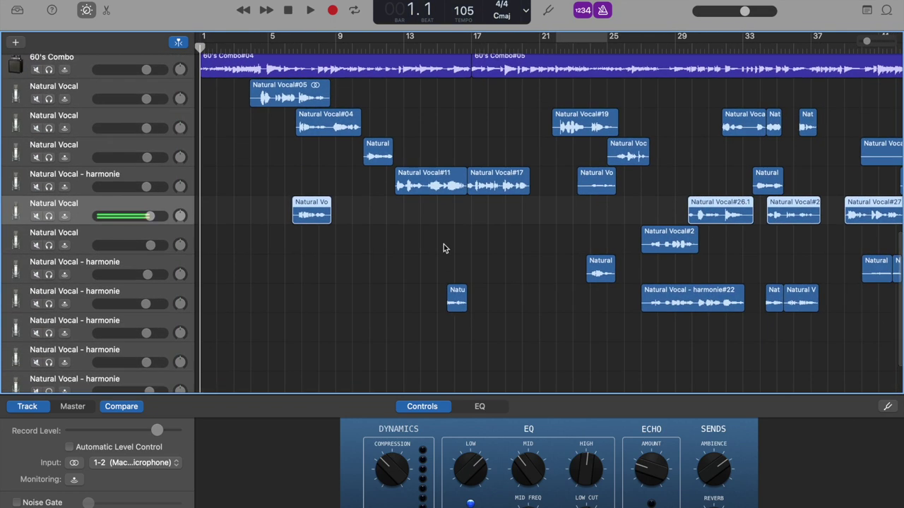
- Play the full mix of all tracks from bar 1 with a wider timeline view and a raised system volume
{"action": "scroll", "coordinate": [443, 247], "scroll_direction": "up", "scroll_amount": 10}
{"action": "scroll", "coordinate": [443, 247], "scroll_direction": "up", "scroll_amount": 3}
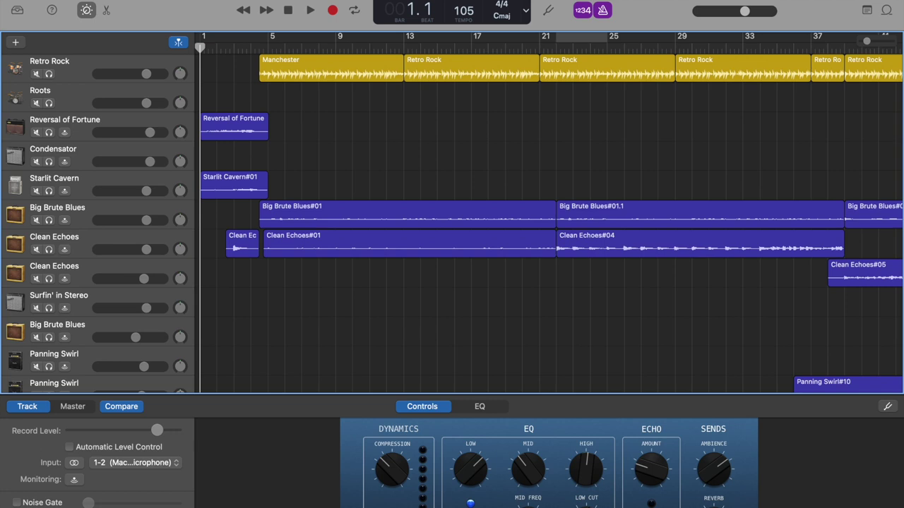
{"action": "key", "text": "space"}
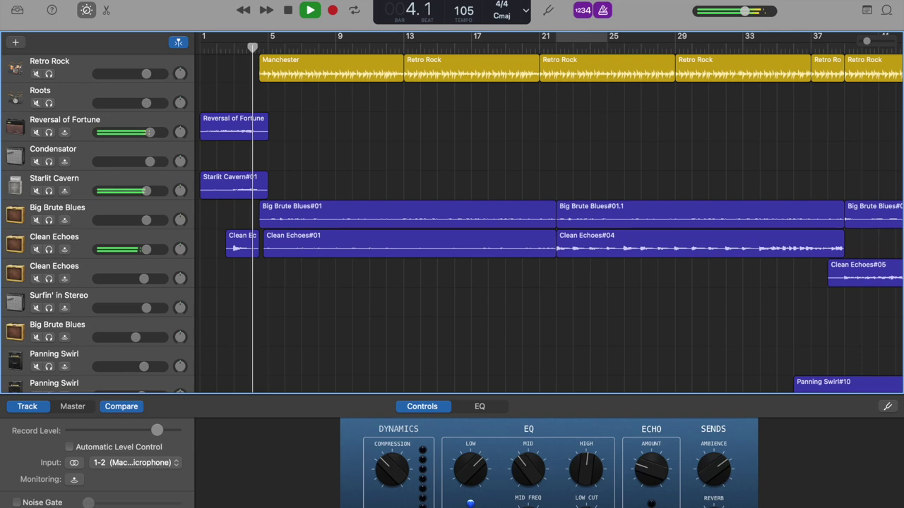
{"action": "key", "text": "super+Left"}
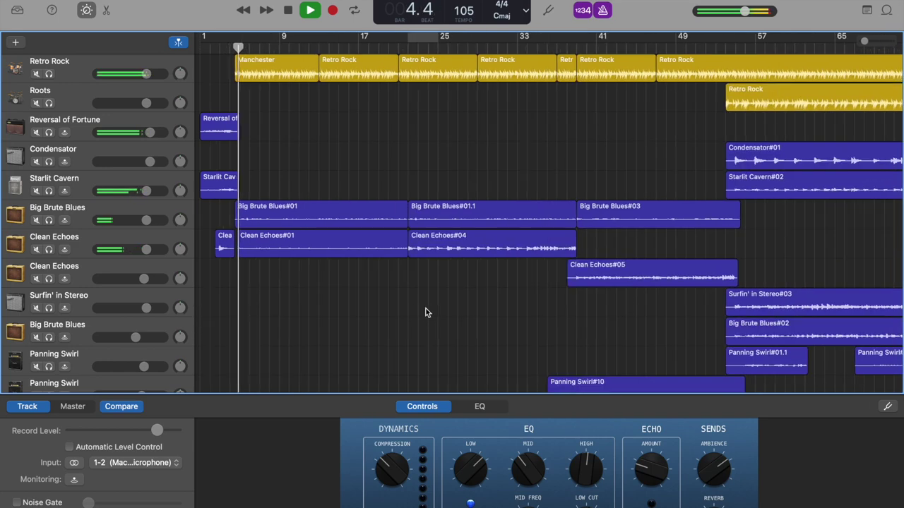
{"action": "key", "text": "XF86AudioRaiseVolume"}
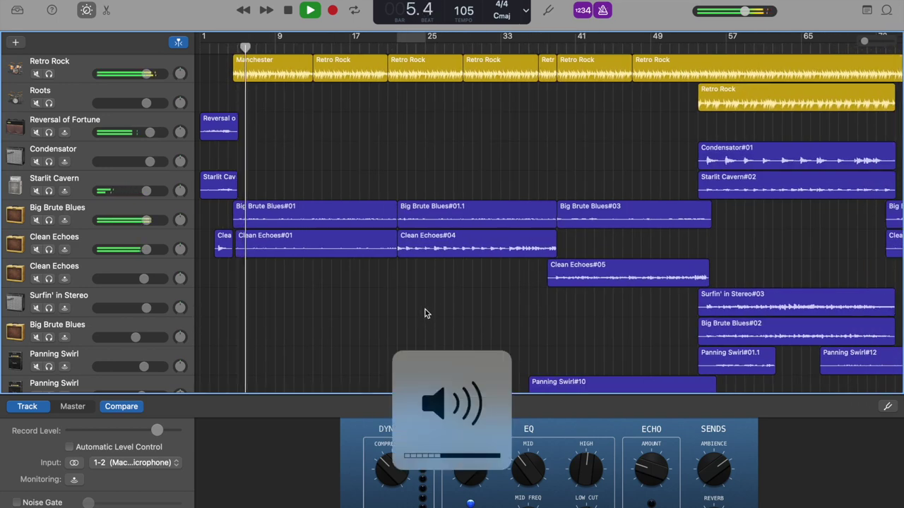
- Examine the arrangement of the lead vocal and harmony regions below 60's Combo while the full mix plays
{"action": "scroll", "coordinate": [425, 313], "scroll_direction": "down", "scroll_amount": 5}
{"action": "scroll", "coordinate": [425, 314], "scroll_direction": "down", "scroll_amount": 6}
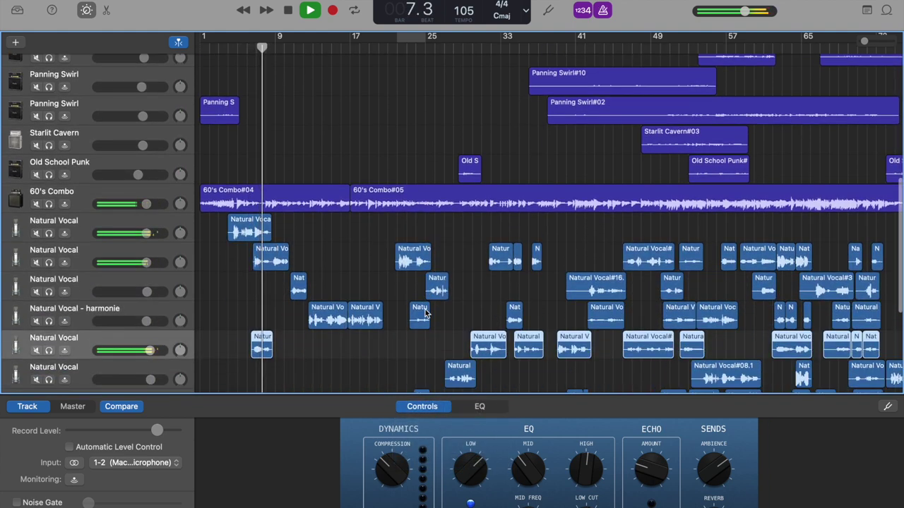
{"action": "scroll", "coordinate": [424, 313], "scroll_direction": "down", "scroll_amount": 1}
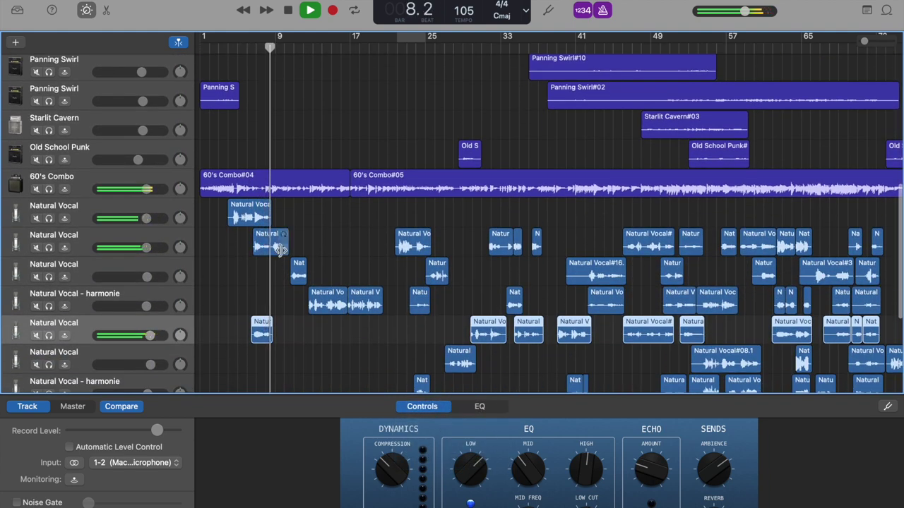
{"action": "scroll", "coordinate": [316, 273], "scroll_direction": "up", "scroll_amount": 3}
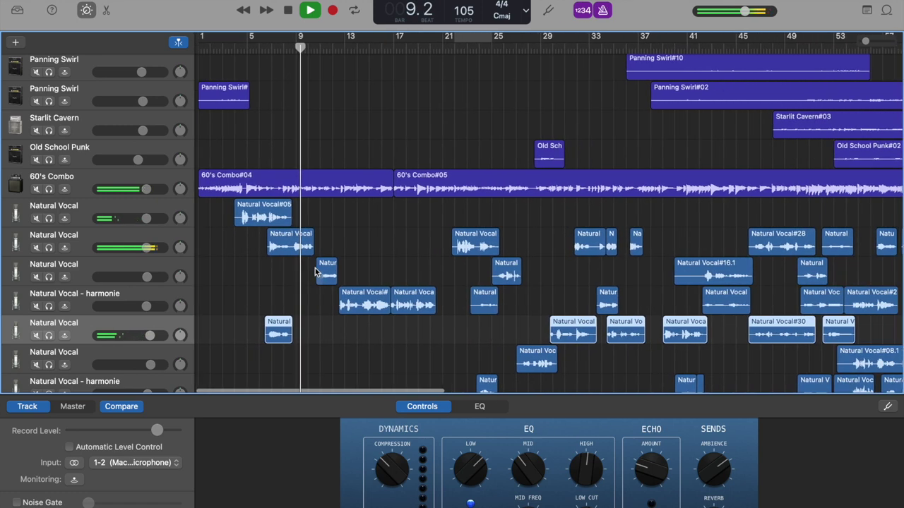
{"action": "scroll", "coordinate": [315, 273], "scroll_direction": "down", "scroll_amount": 1}
{"action": "scroll", "coordinate": [315, 271], "scroll_direction": "down", "scroll_amount": 4}
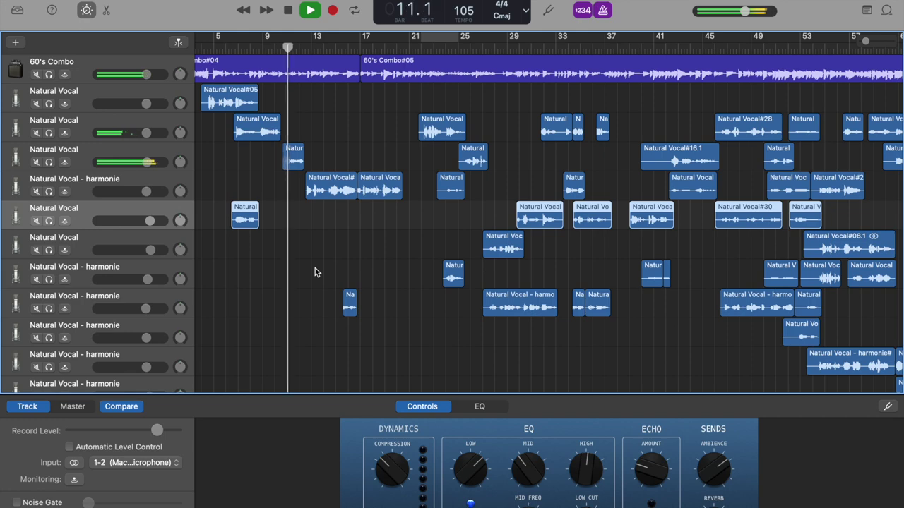
{"action": "scroll", "coordinate": [314, 269], "scroll_direction": "down", "scroll_amount": 2}
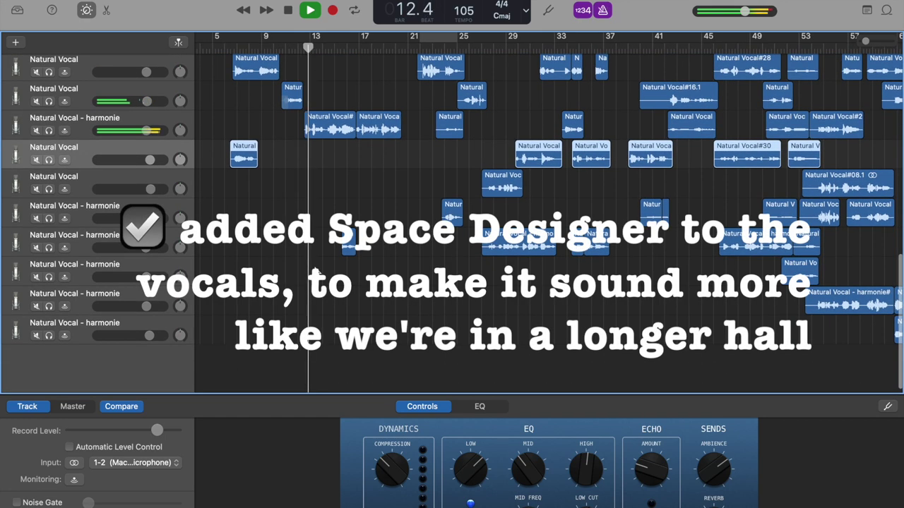
{"action": "scroll", "coordinate": [336, 207], "scroll_direction": "up", "scroll_amount": 3}
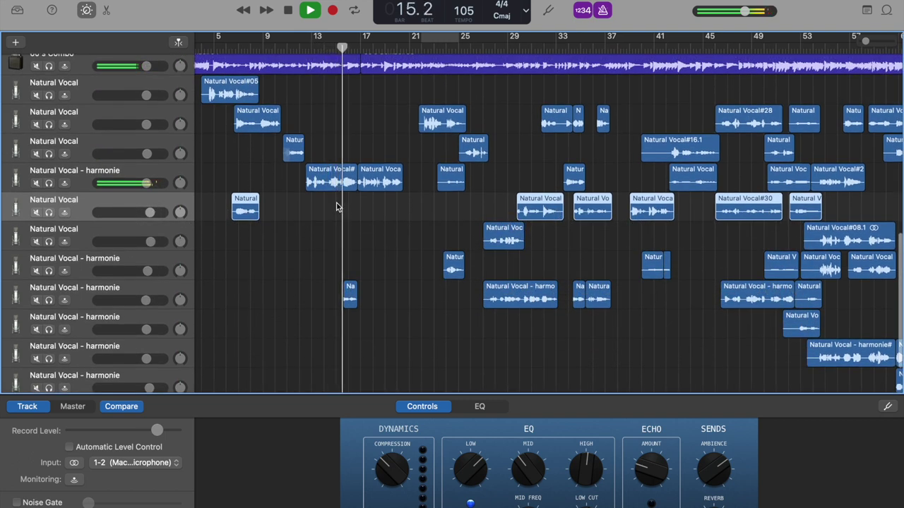
- Examine the Retro Rock, Big Brute Blues and Clean Echoes regions up to about bar 21 while the full mix plays
{"action": "scroll", "coordinate": [336, 207], "scroll_direction": "down", "scroll_amount": 1}
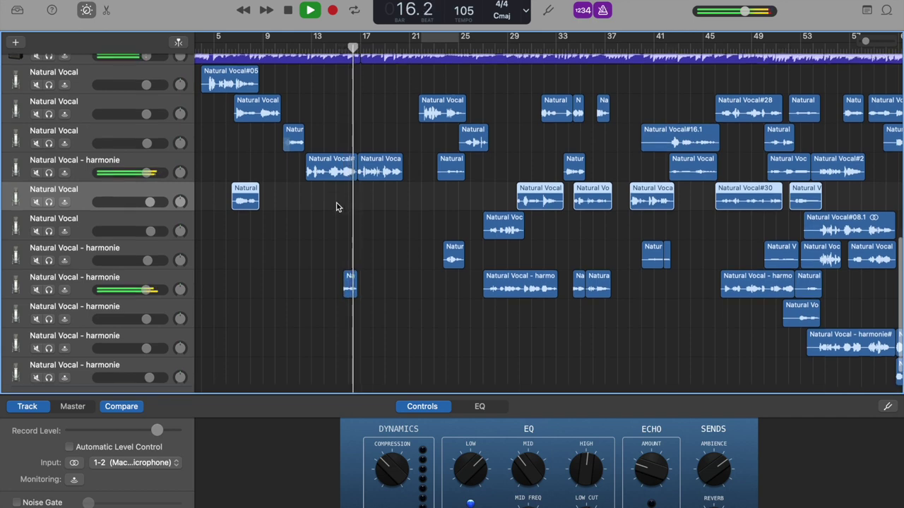
{"action": "scroll", "coordinate": [336, 207], "scroll_direction": "up", "scroll_amount": 7}
{"action": "scroll", "coordinate": [336, 207], "scroll_direction": "up", "scroll_amount": 5}
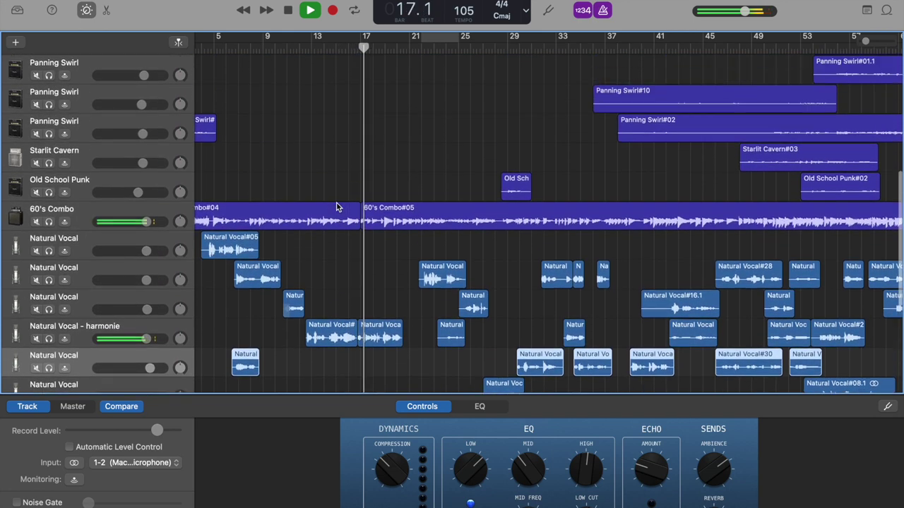
{"action": "scroll", "coordinate": [337, 207], "scroll_direction": "up", "scroll_amount": 8}
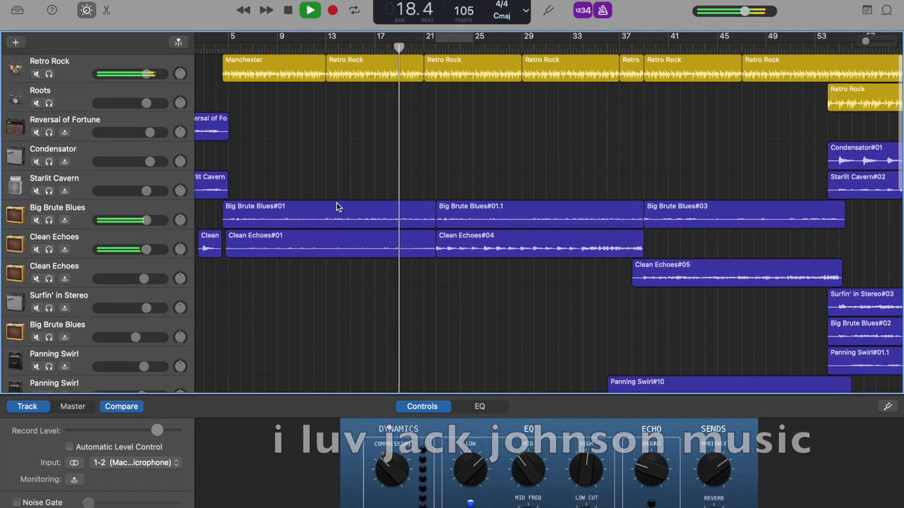
{"action": "scroll", "coordinate": [337, 207], "scroll_direction": "right", "scroll_amount": 3}
{"action": "scroll", "coordinate": [336, 207], "scroll_direction": "down", "scroll_amount": 2}
{"action": "scroll", "coordinate": [336, 207], "scroll_direction": "down", "scroll_amount": 1}
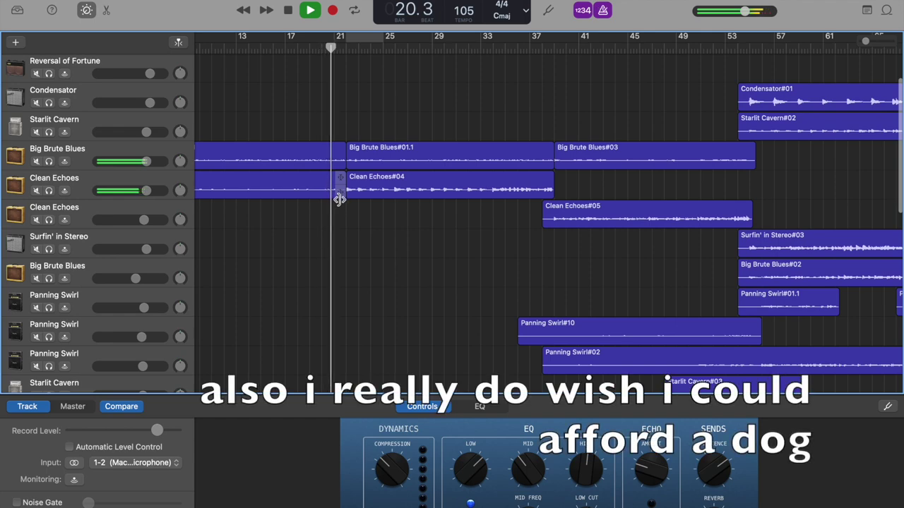
{"action": "scroll", "coordinate": [333, 197], "scroll_direction": "up", "scroll_amount": 2}
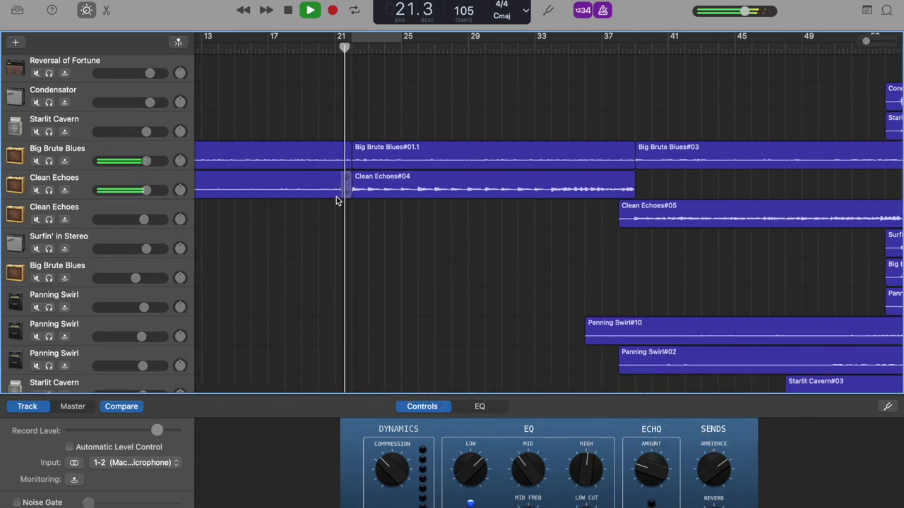
- Follow the lead vocal and harmony regions between bars 22 and 30 during playback
{"action": "scroll", "coordinate": [364, 139], "scroll_direction": "down", "scroll_amount": 10}
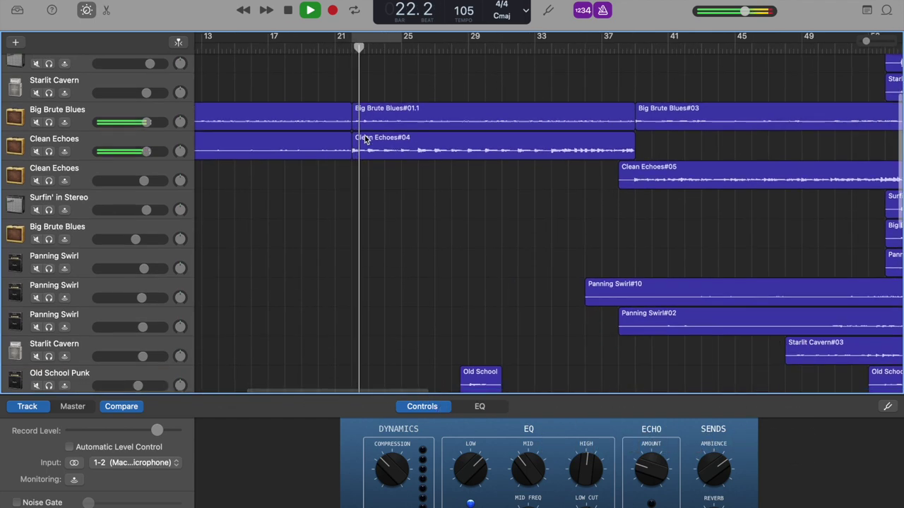
{"action": "scroll", "coordinate": [382, 251], "scroll_direction": "down", "scroll_amount": 2}
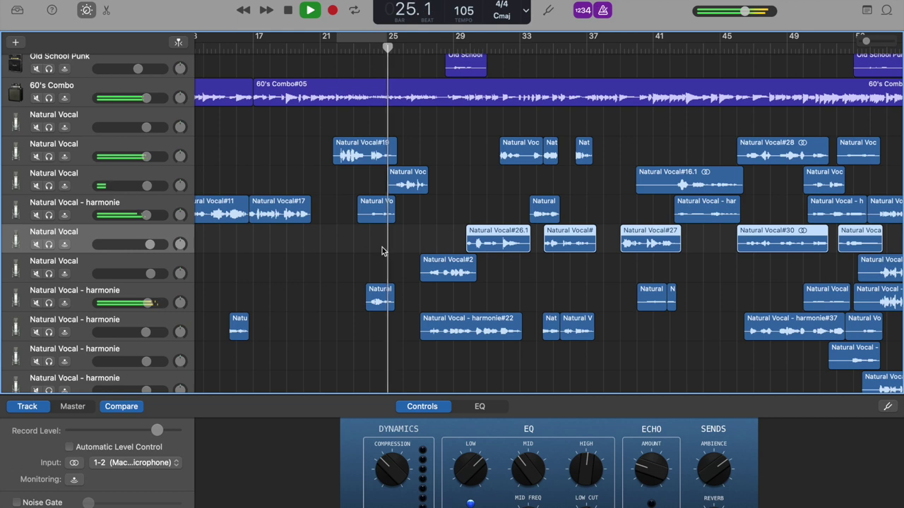
{"action": "scroll", "coordinate": [381, 251], "scroll_direction": "down", "scroll_amount": 1}
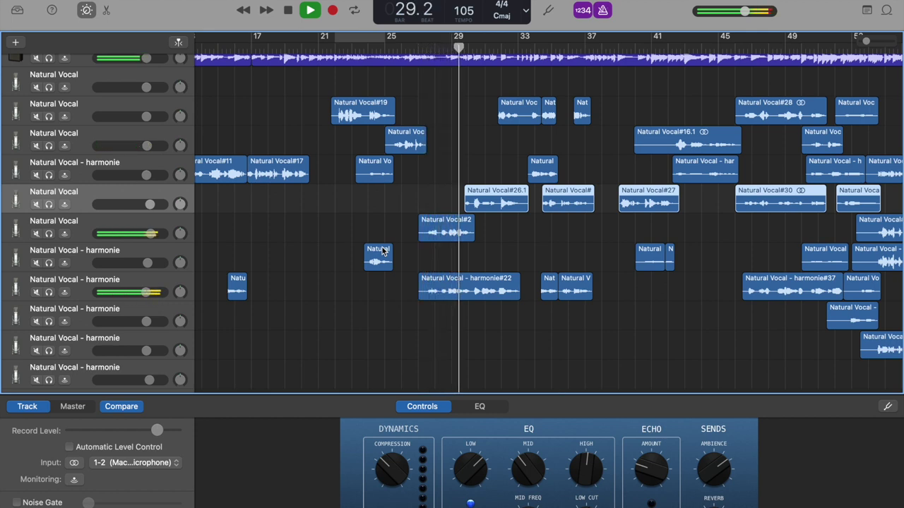
{"action": "scroll", "coordinate": [382, 250], "scroll_direction": "up", "scroll_amount": 3}
{"action": "scroll", "coordinate": [382, 251], "scroll_direction": "up", "scroll_amount": 5}
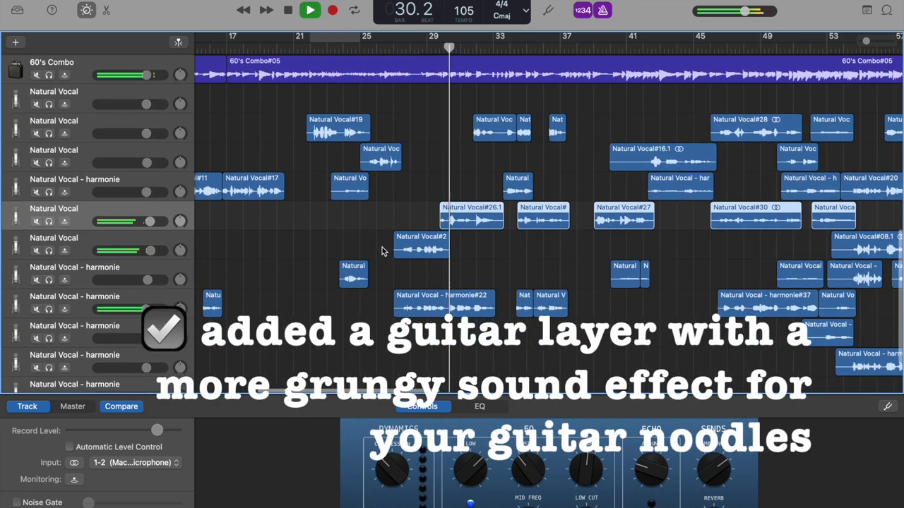
- Examine the Old School Punk and Panning Swirl guitar layers above 60's Combo between bars 29 and 41 during playback
{"action": "scroll", "coordinate": [382, 250], "scroll_direction": "up", "scroll_amount": 1}
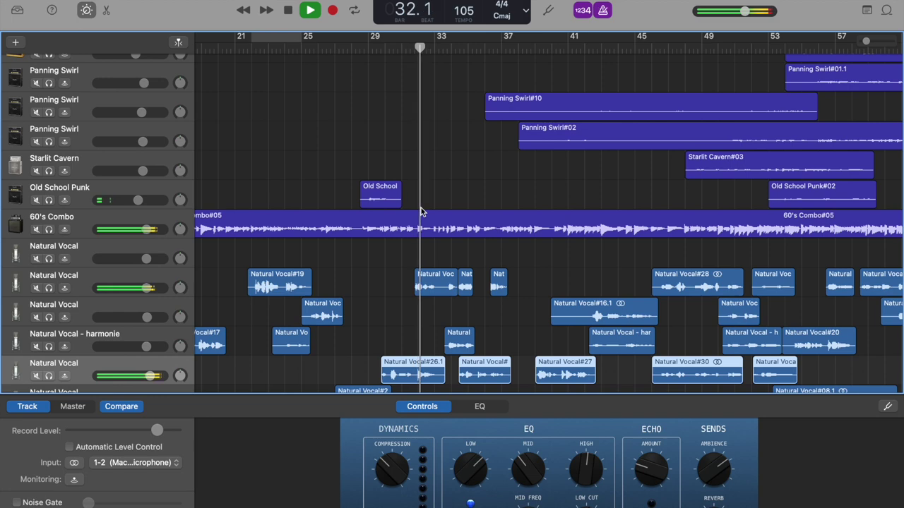
{"action": "scroll", "coordinate": [423, 233], "scroll_direction": "right", "scroll_amount": 2}
{"action": "scroll", "coordinate": [424, 240], "scroll_direction": "right", "scroll_amount": 6}
{"action": "scroll", "coordinate": [424, 240], "scroll_direction": "up", "scroll_amount": 2}
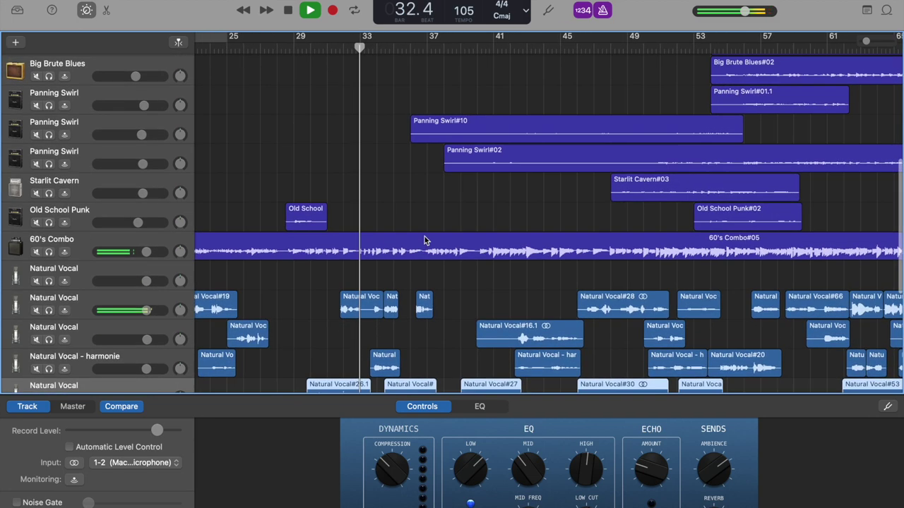
{"action": "scroll", "coordinate": [425, 240], "scroll_direction": "right", "scroll_amount": 1}
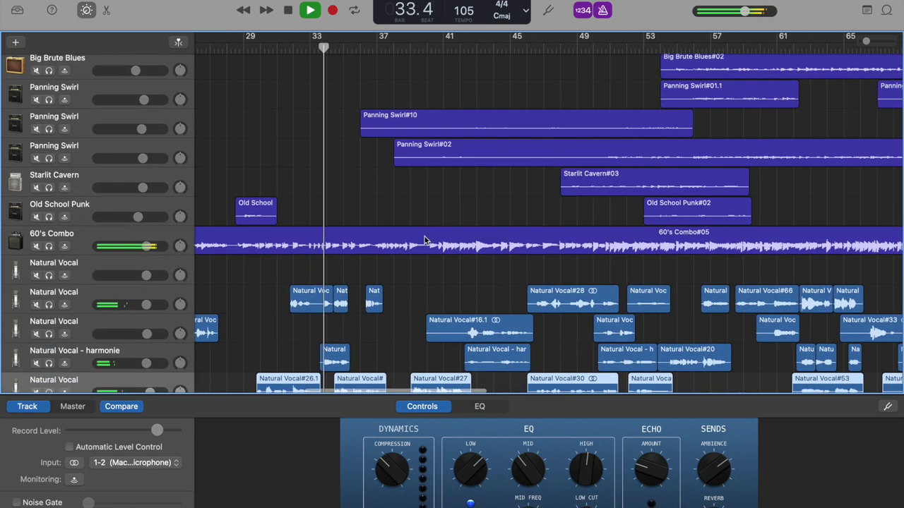
{"action": "scroll", "coordinate": [424, 240], "scroll_direction": "right", "scroll_amount": 2}
{"action": "scroll", "coordinate": [424, 240], "scroll_direction": "up", "scroll_amount": 1}
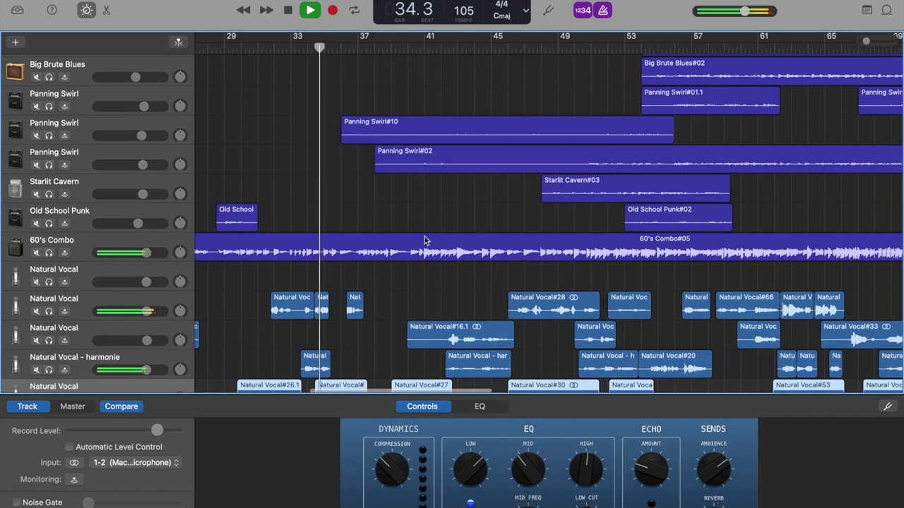
{"action": "scroll", "coordinate": [424, 240], "scroll_direction": "right", "scroll_amount": 1}
{"action": "scroll", "coordinate": [424, 240], "scroll_direction": "up", "scroll_amount": 1}
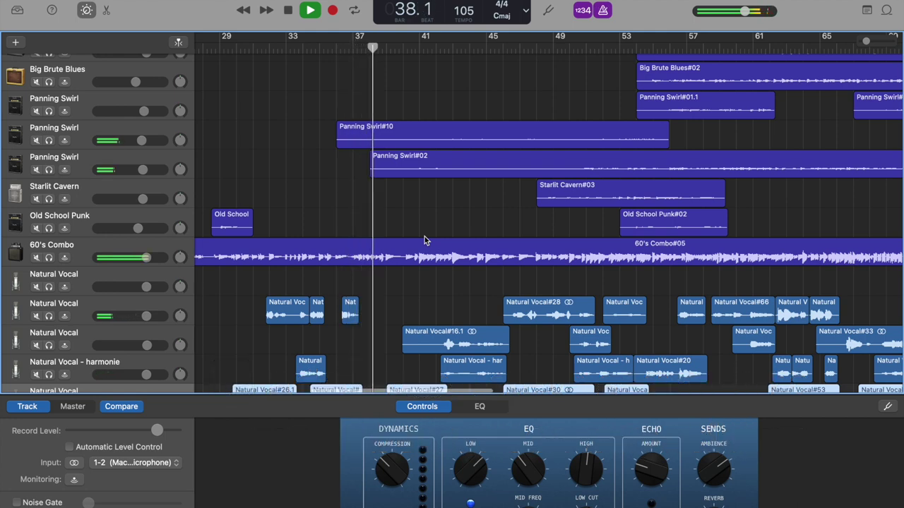
{"action": "scroll", "coordinate": [424, 241], "scroll_direction": "left", "scroll_amount": 1}
{"action": "scroll", "coordinate": [424, 240], "scroll_direction": "up", "scroll_amount": 1}
{"action": "scroll", "coordinate": [424, 240], "scroll_direction": "right", "scroll_amount": 5}
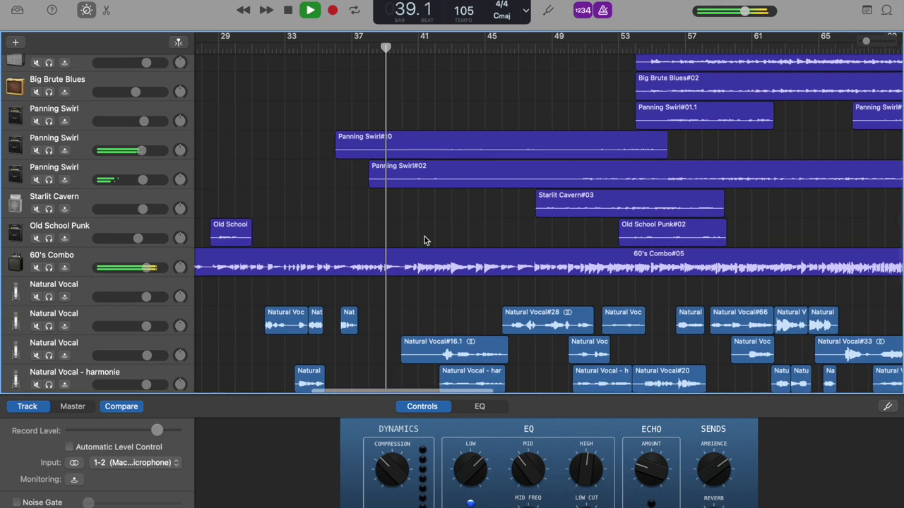
{"action": "scroll", "coordinate": [424, 238], "scroll_direction": "right", "scroll_amount": 3}
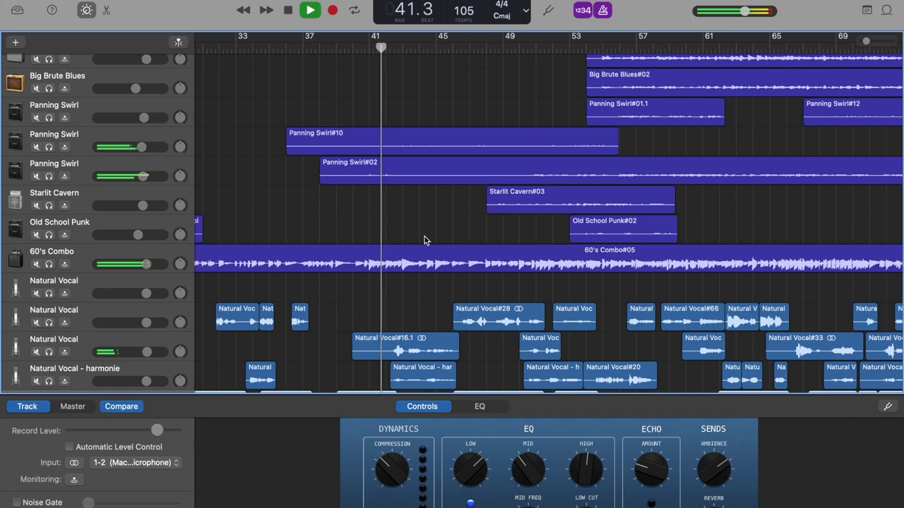
- Inspect how the Big Brute Blues, Clean Echoes and Panning Swirl guitar regions overlap between bars 42 and 47 during playback
{"action": "scroll", "coordinate": [424, 240], "scroll_direction": "up", "scroll_amount": 10}
{"action": "scroll", "coordinate": [424, 240], "scroll_direction": "right", "scroll_amount": 2}
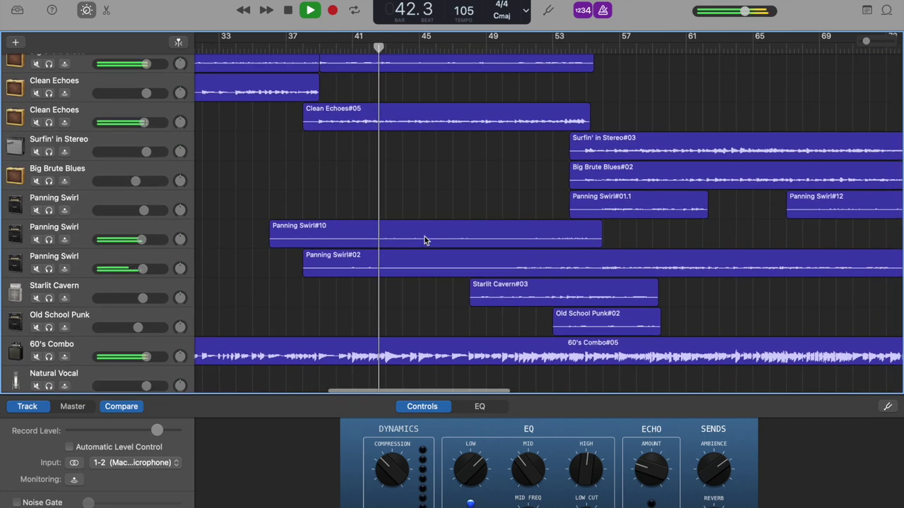
{"action": "scroll", "coordinate": [424, 240], "scroll_direction": "up", "scroll_amount": 5}
{"action": "scroll", "coordinate": [424, 241], "scroll_direction": "right", "scroll_amount": 1}
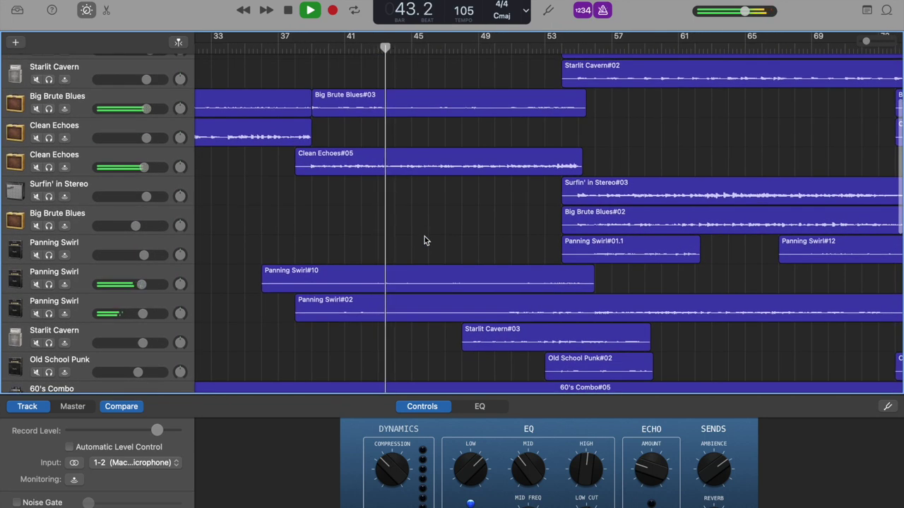
{"action": "scroll", "coordinate": [424, 240], "scroll_direction": "right", "scroll_amount": 5}
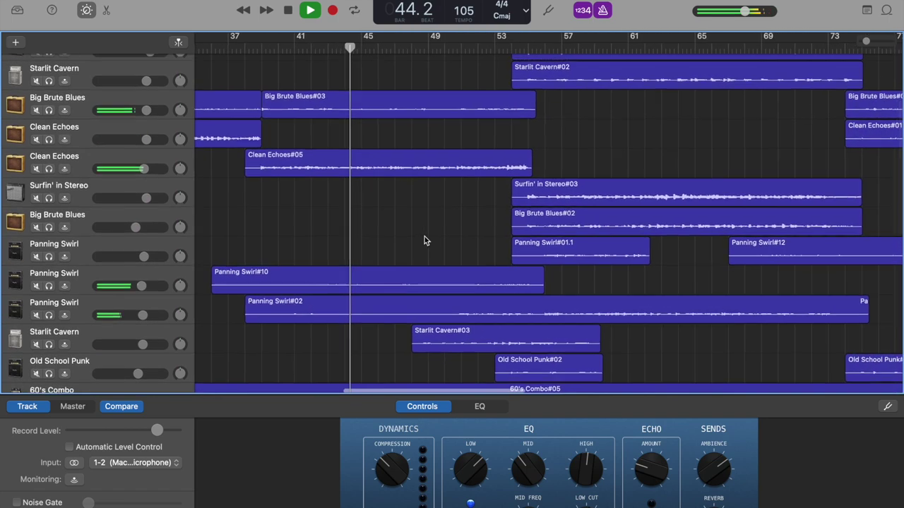
{"action": "scroll", "coordinate": [425, 240], "scroll_direction": "right", "scroll_amount": 4}
{"action": "scroll", "coordinate": [424, 240], "scroll_direction": "down", "scroll_amount": 1}
{"action": "scroll", "coordinate": [425, 240], "scroll_direction": "down", "scroll_amount": 1}
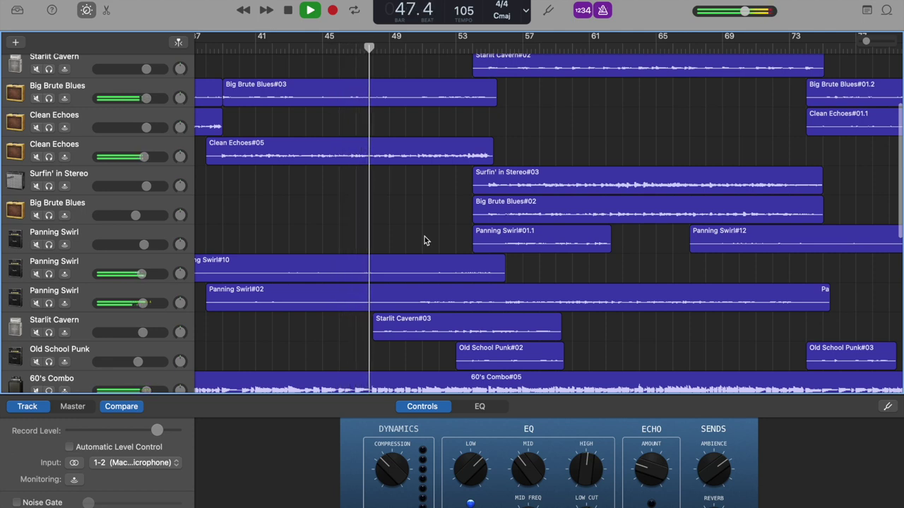
- Follow the Starlit Cavern and Old School Punk regions and the vocals beneath them from bar 48 to 55 during playback
{"action": "scroll", "coordinate": [424, 240], "scroll_direction": "down", "scroll_amount": 1}
{"action": "scroll", "coordinate": [424, 240], "scroll_direction": "right", "scroll_amount": 3}
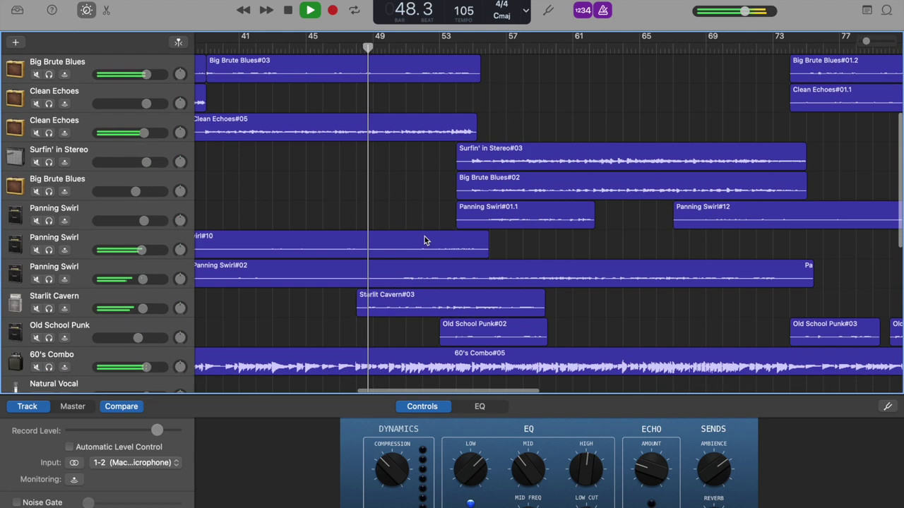
{"action": "scroll", "coordinate": [424, 240], "scroll_direction": "down", "scroll_amount": 2}
{"action": "scroll", "coordinate": [425, 240], "scroll_direction": "right", "scroll_amount": 2}
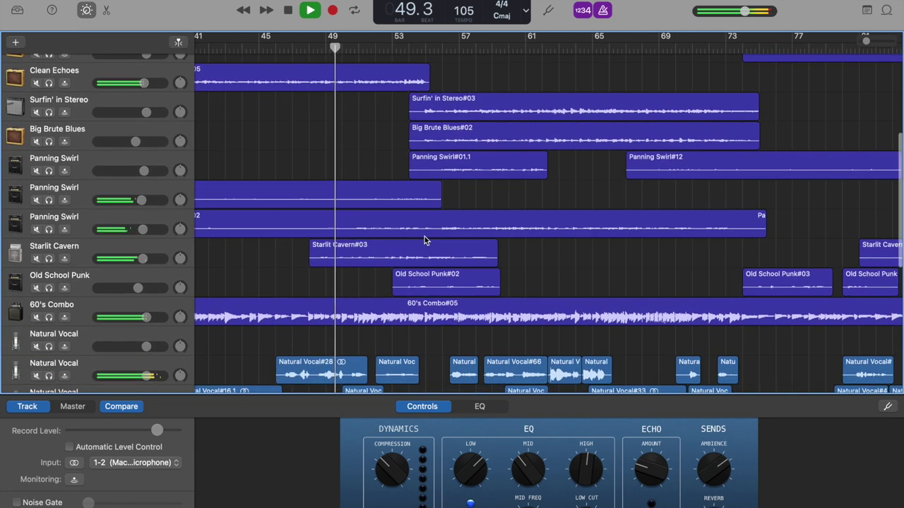
{"action": "scroll", "coordinate": [424, 240], "scroll_direction": "down", "scroll_amount": 1}
{"action": "scroll", "coordinate": [425, 240], "scroll_direction": "right", "scroll_amount": 1}
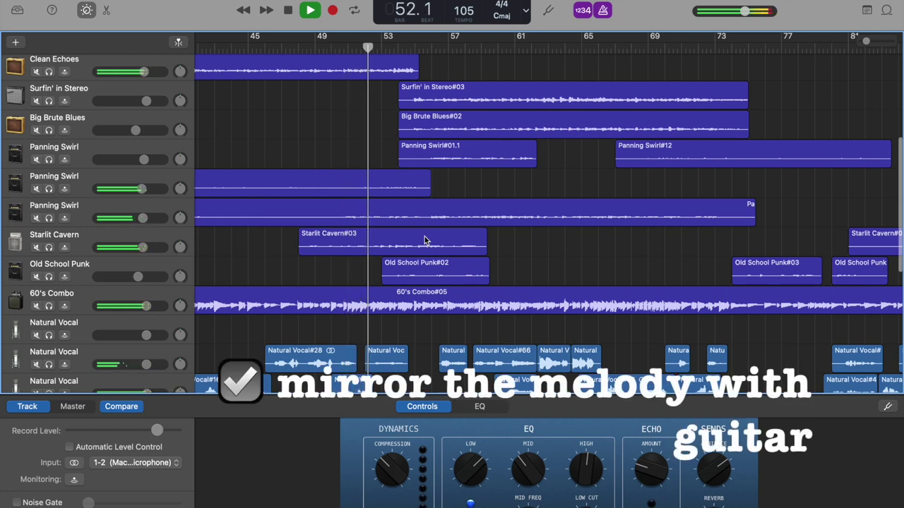
{"action": "scroll", "coordinate": [424, 240], "scroll_direction": "right", "scroll_amount": 2}
{"action": "scroll", "coordinate": [424, 240], "scroll_direction": "down", "scroll_amount": 3}
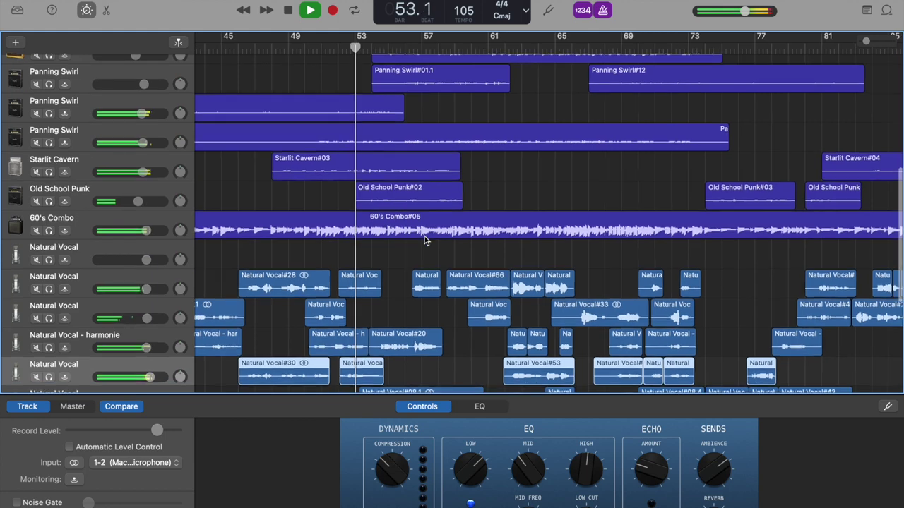
{"action": "scroll", "coordinate": [424, 240], "scroll_direction": "down", "scroll_amount": 2}
{"action": "scroll", "coordinate": [382, 266], "scroll_direction": "up", "scroll_amount": 1}
{"action": "scroll", "coordinate": [382, 265], "scroll_direction": "left", "scroll_amount": 1}
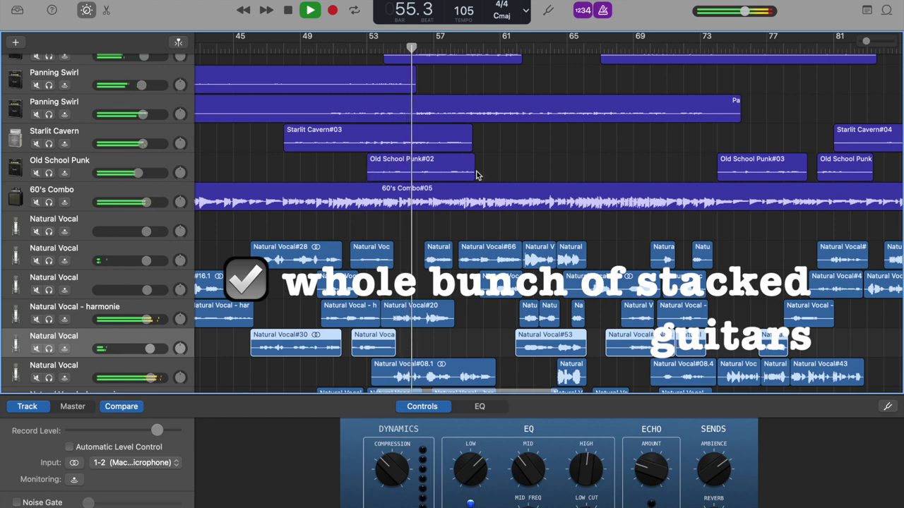
- Examine the stacked guitar regions and the additional Roots drum region starting near bar 53 while the mix plays
{"action": "scroll", "coordinate": [402, 165], "scroll_direction": "up", "scroll_amount": 2}
{"action": "scroll", "coordinate": [401, 165], "scroll_direction": "up", "scroll_amount": 1}
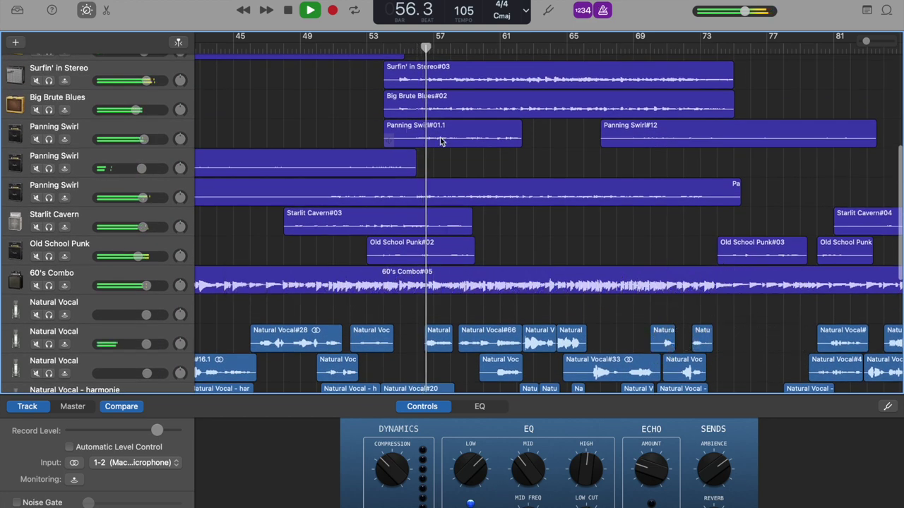
{"action": "scroll", "coordinate": [506, 131], "scroll_direction": "up", "scroll_amount": 3}
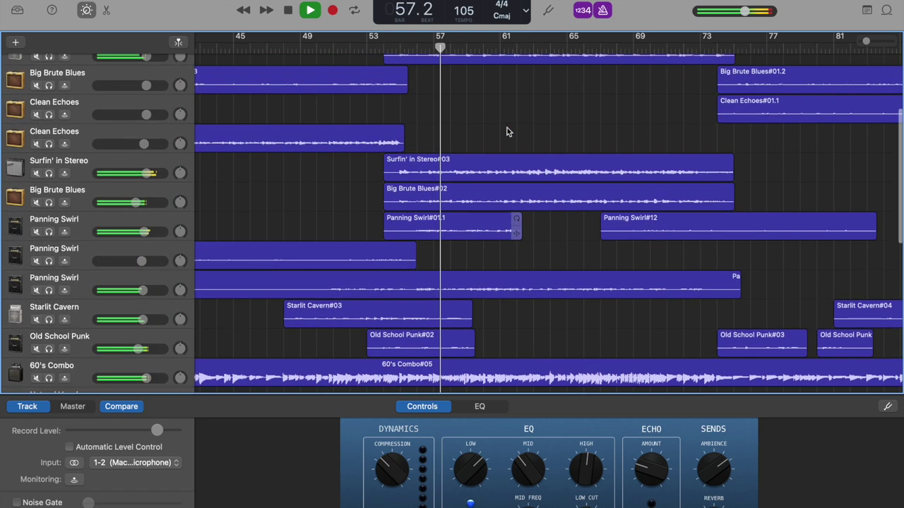
{"action": "scroll", "coordinate": [508, 132], "scroll_direction": "up", "scroll_amount": 2}
{"action": "scroll", "coordinate": [507, 131], "scroll_direction": "up", "scroll_amount": 2}
{"action": "scroll", "coordinate": [507, 131], "scroll_direction": "right", "scroll_amount": 2}
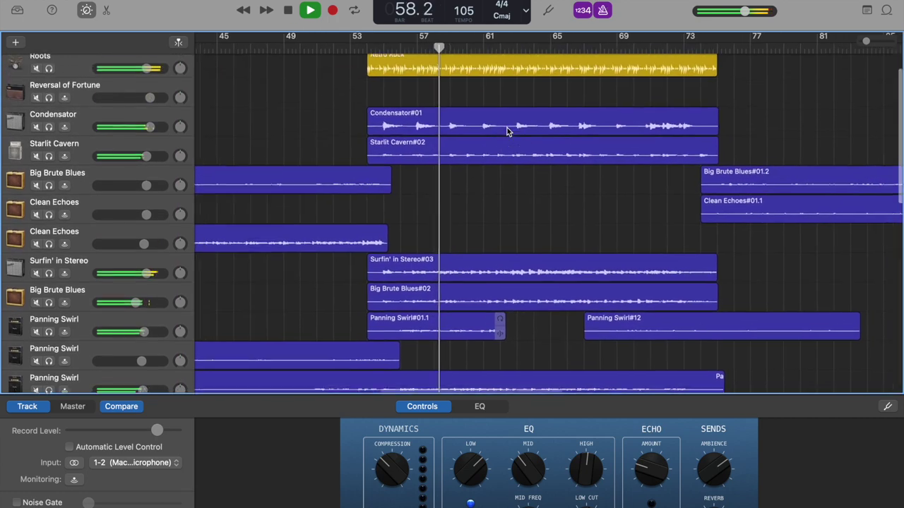
{"action": "scroll", "coordinate": [507, 128], "scroll_direction": "down", "scroll_amount": 1}
{"action": "scroll", "coordinate": [507, 128], "scroll_direction": "right", "scroll_amount": 2}
{"action": "scroll", "coordinate": [507, 127], "scroll_direction": "up", "scroll_amount": 2}
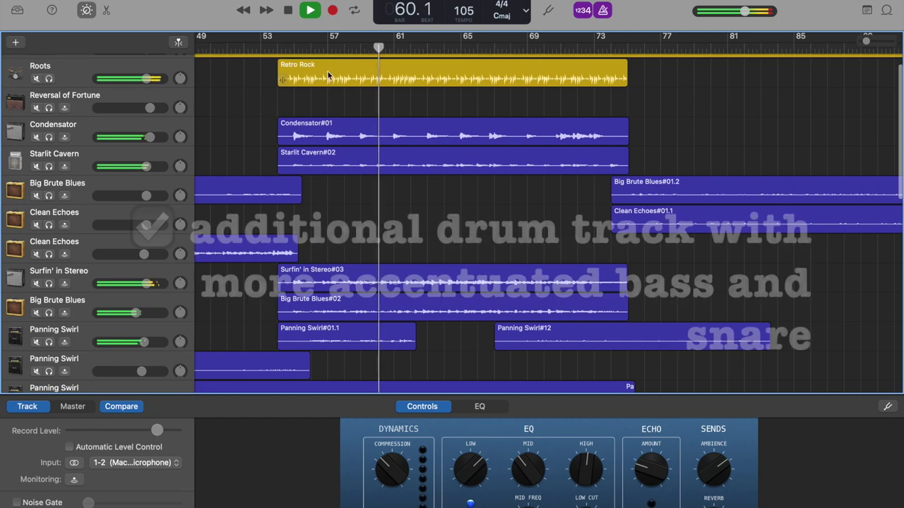
- Examine the later guitar and vocal regions from bar 67 onward in a wider timeline view as the mix plays
{"action": "key", "text": "super+Left"}
{"action": "scroll", "coordinate": [433, 211], "scroll_direction": "down", "scroll_amount": 6}
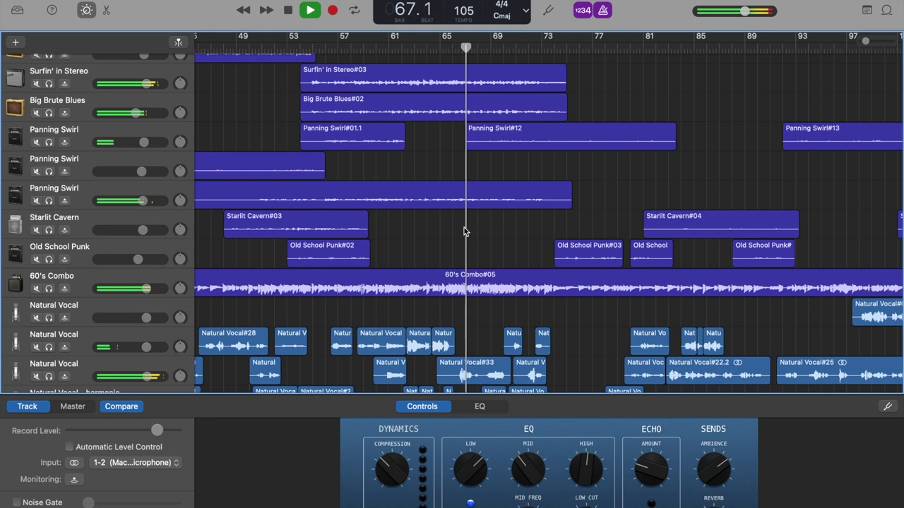
{"action": "scroll", "coordinate": [464, 227], "scroll_direction": "down", "scroll_amount": 1}
{"action": "scroll", "coordinate": [464, 227], "scroll_direction": "right", "scroll_amount": 2}
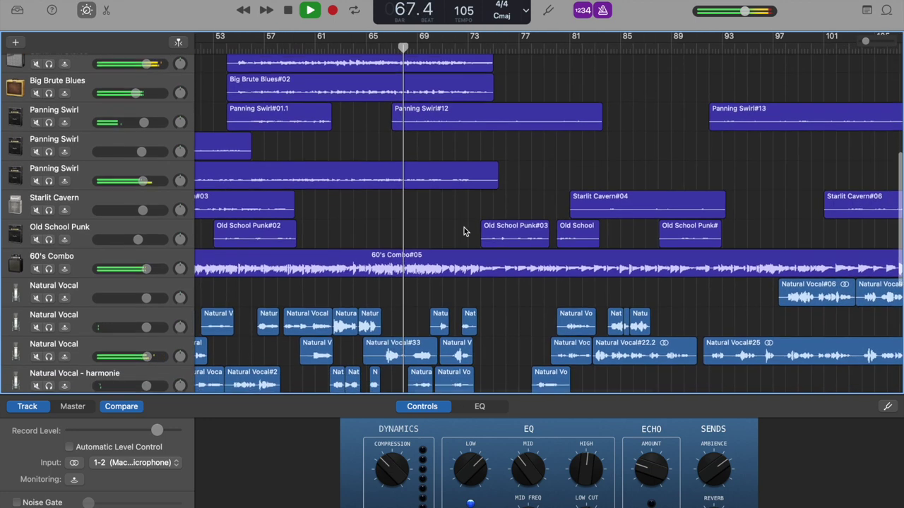
{"action": "scroll", "coordinate": [464, 228], "scroll_direction": "up", "scroll_amount": 2}
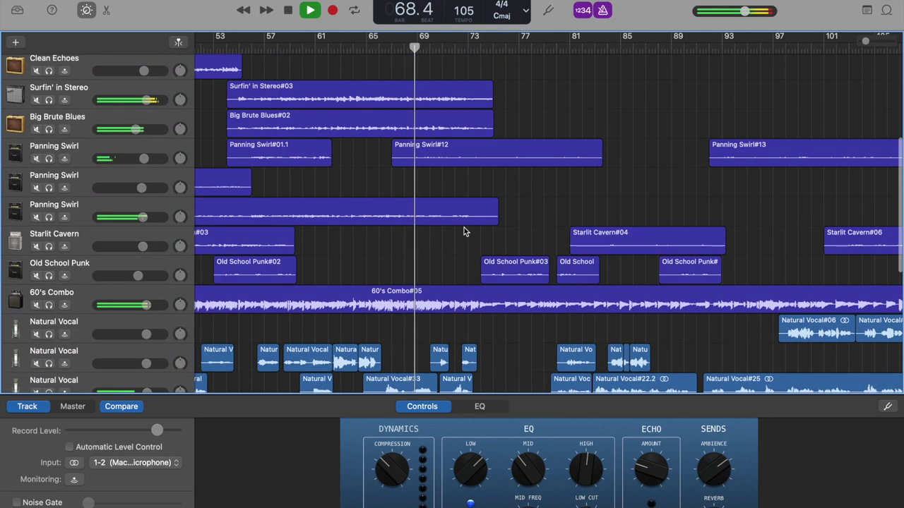
{"action": "scroll", "coordinate": [464, 227], "scroll_direction": "down", "scroll_amount": 5}
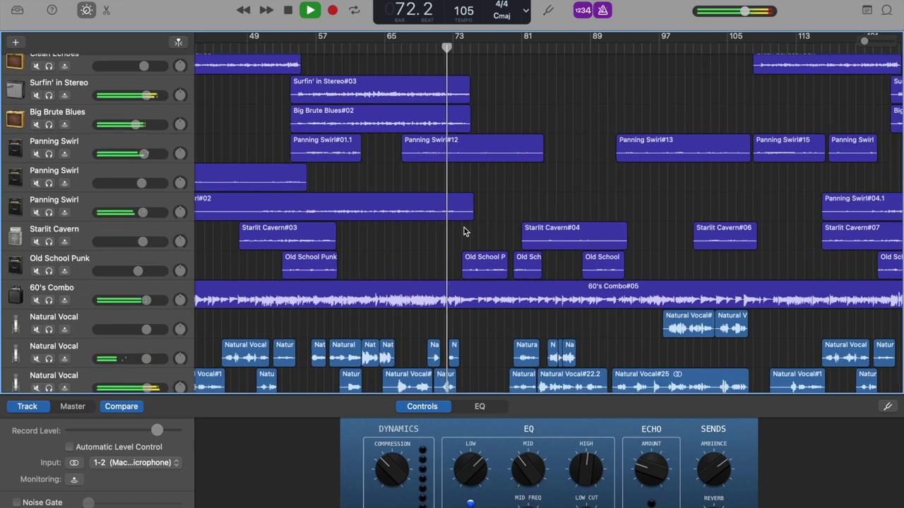
{"action": "scroll", "coordinate": [464, 231], "scroll_direction": "down", "scroll_amount": 3}
{"action": "scroll", "coordinate": [464, 227], "scroll_direction": "down", "scroll_amount": 1}
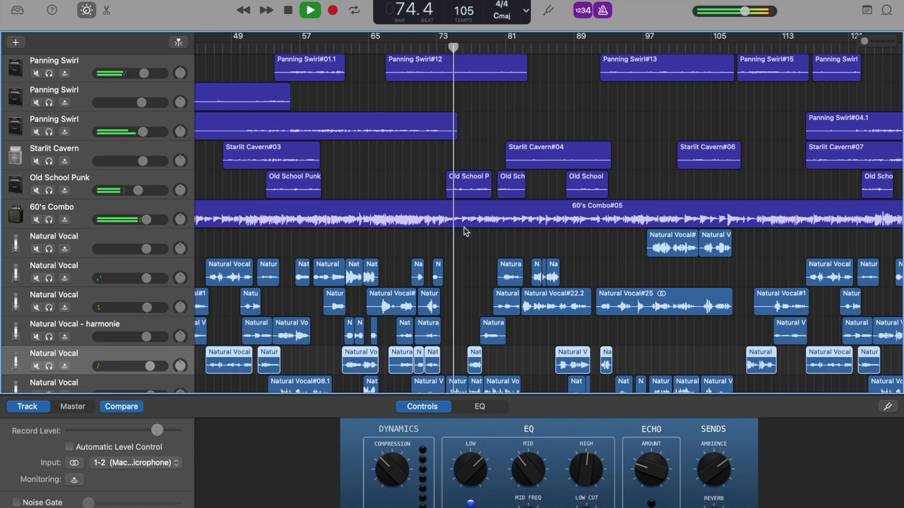
{"action": "scroll", "coordinate": [464, 230], "scroll_direction": "down", "scroll_amount": 1}
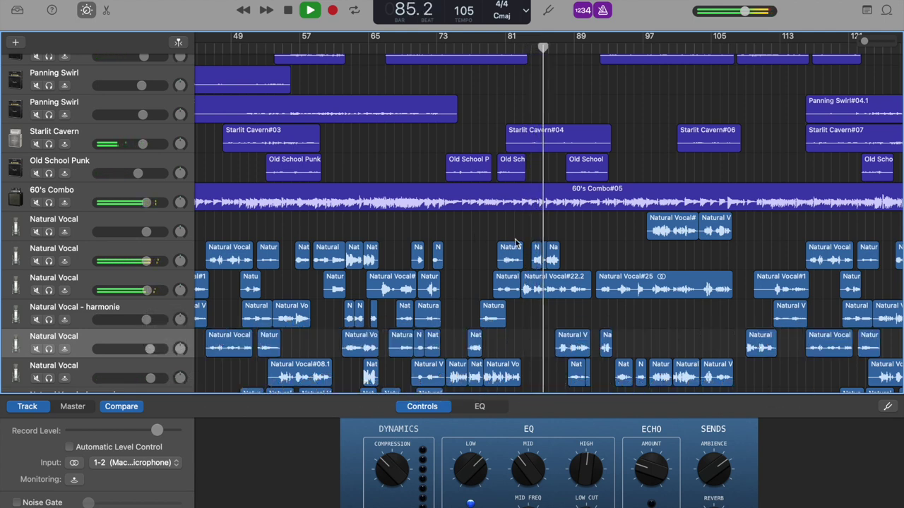
- Follow the Natural Vocal and harmony regions below the 60's Combo track from bar 86 to 95 during playback
{"action": "scroll", "coordinate": [612, 334], "scroll_direction": "down", "scroll_amount": 5}
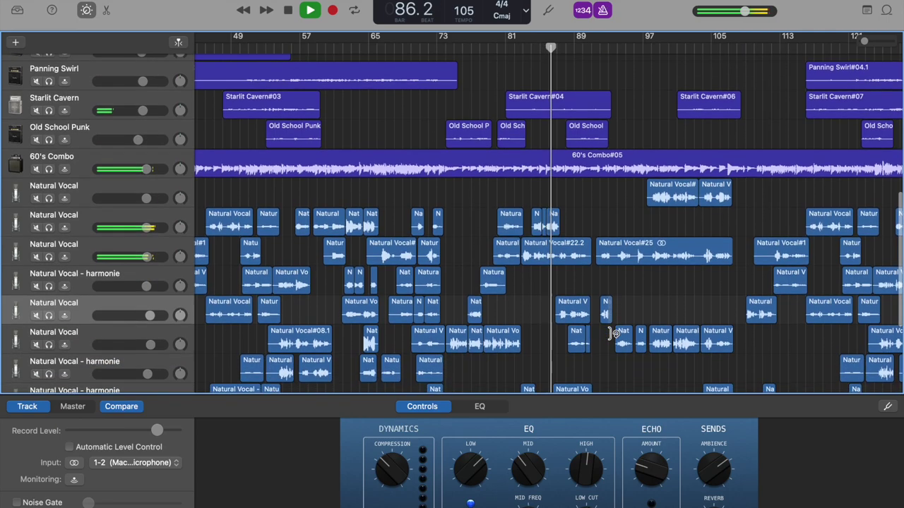
{"action": "scroll", "coordinate": [612, 335], "scroll_direction": "right", "scroll_amount": 6}
{"action": "scroll", "coordinate": [612, 335], "scroll_direction": "down", "scroll_amount": 1}
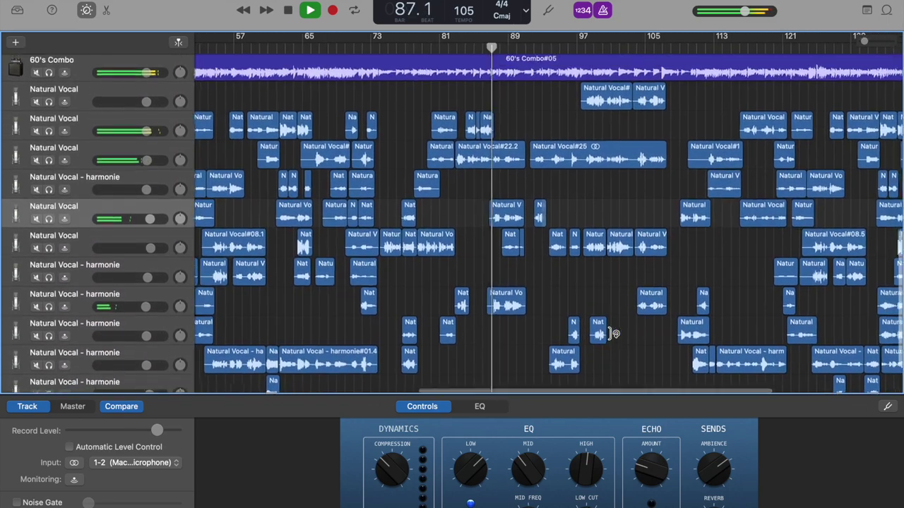
{"action": "scroll", "coordinate": [613, 335], "scroll_direction": "up", "scroll_amount": 2}
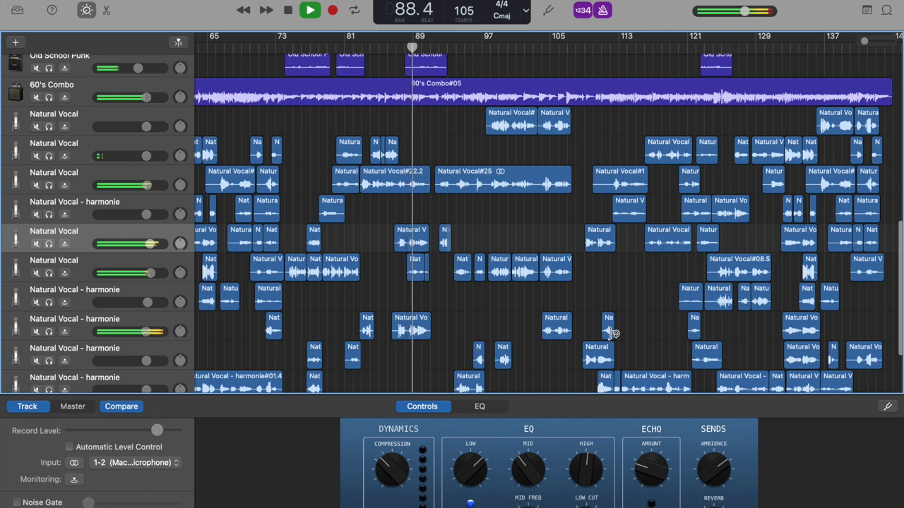
{"action": "scroll", "coordinate": [612, 334], "scroll_direction": "right", "scroll_amount": 1}
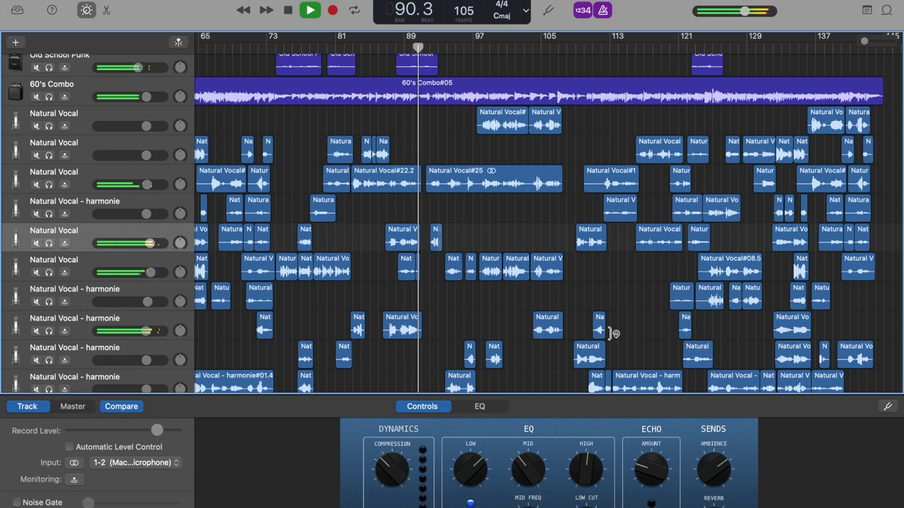
{"action": "scroll", "coordinate": [612, 335], "scroll_direction": "up", "scroll_amount": 1}
{"action": "scroll", "coordinate": [611, 334], "scroll_direction": "right", "scroll_amount": 1}
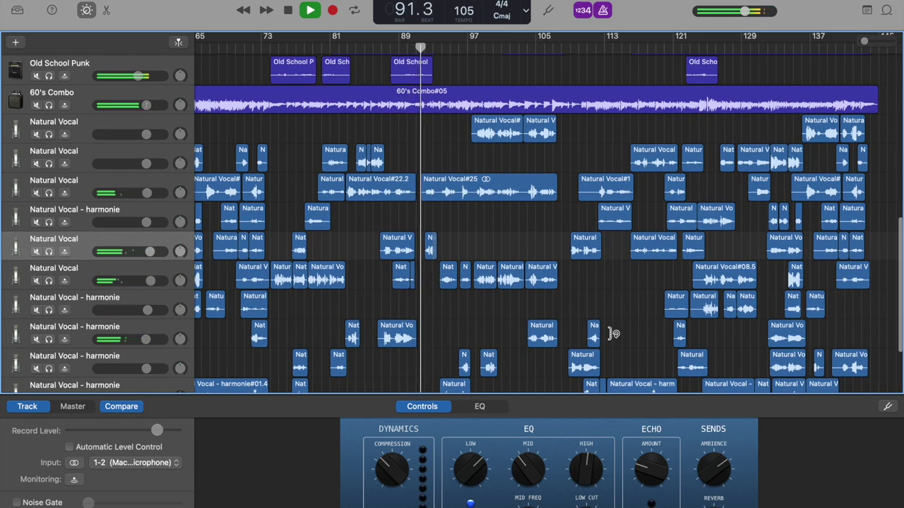
{"action": "scroll", "coordinate": [612, 334], "scroll_direction": "right", "scroll_amount": 1}
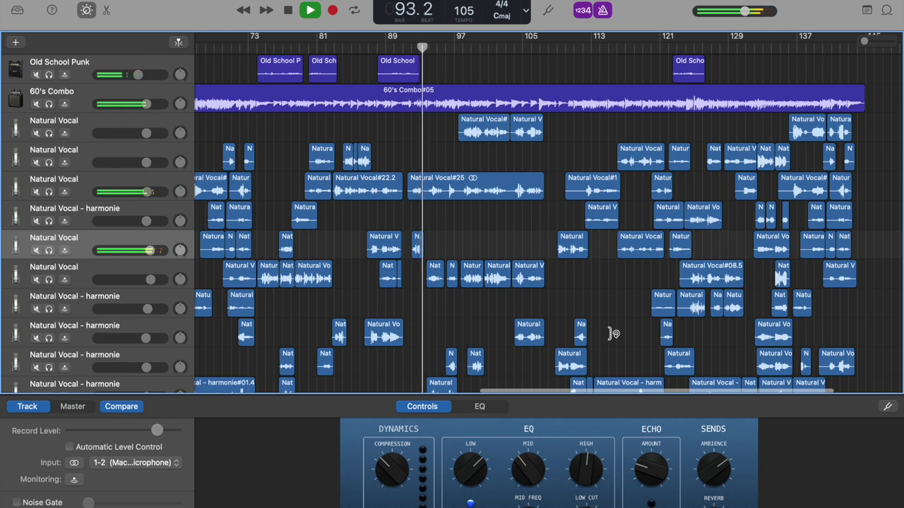
{"action": "scroll", "coordinate": [613, 334], "scroll_direction": "right", "scroll_amount": 1}
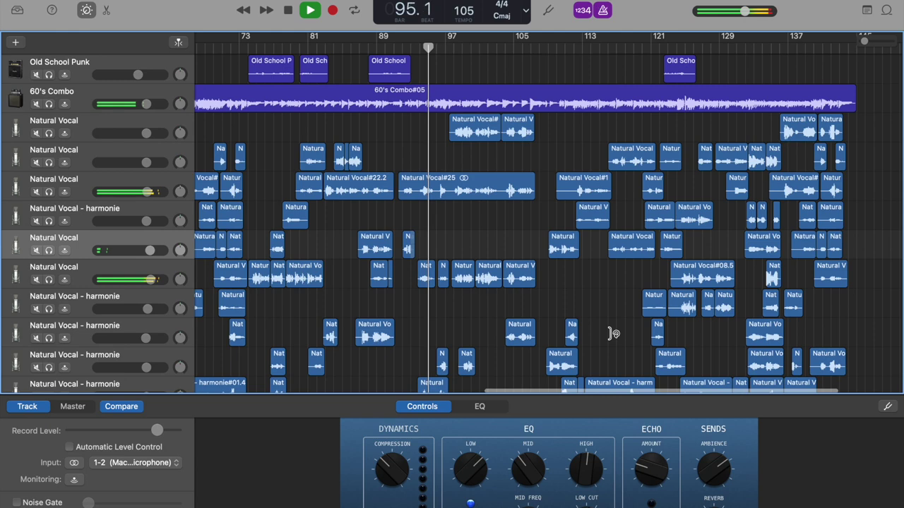
- Examine the layered vocal and harmony regions from bar 95 to the song's end while the mix plays
{"action": "scroll", "coordinate": [613, 334], "scroll_direction": "down", "scroll_amount": 3}
{"action": "scroll", "coordinate": [613, 334], "scroll_direction": "right", "scroll_amount": 3}
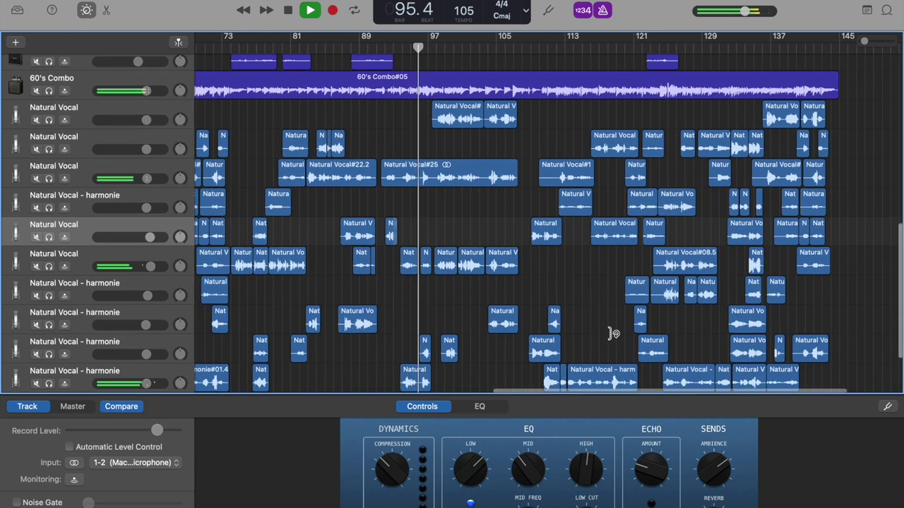
{"action": "scroll", "coordinate": [593, 313], "scroll_direction": "up", "scroll_amount": 2}
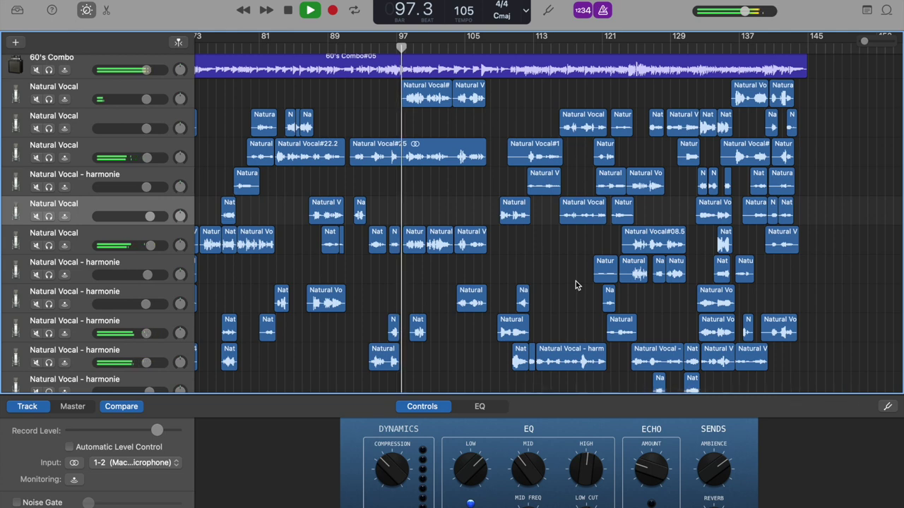
{"action": "scroll", "coordinate": [575, 285], "scroll_direction": "down", "scroll_amount": 1}
{"action": "scroll", "coordinate": [575, 285], "scroll_direction": "right", "scroll_amount": 2}
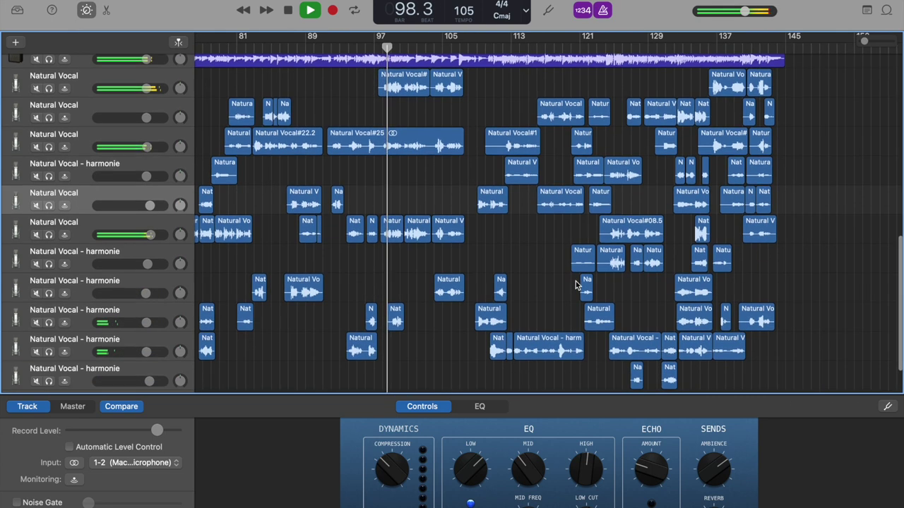
{"action": "scroll", "coordinate": [575, 284], "scroll_direction": "down", "scroll_amount": 1}
{"action": "scroll", "coordinate": [576, 284], "scroll_direction": "right", "scroll_amount": 3}
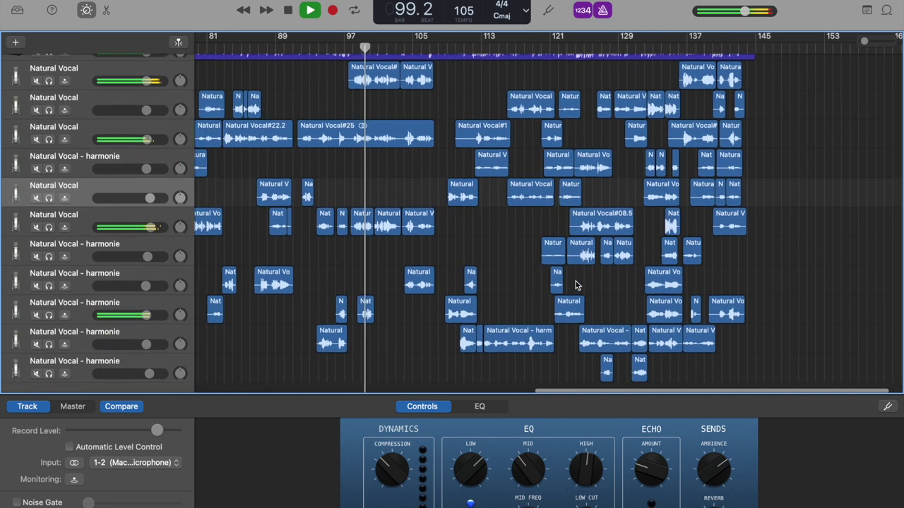
{"action": "scroll", "coordinate": [576, 282], "scroll_direction": "up", "scroll_amount": 2}
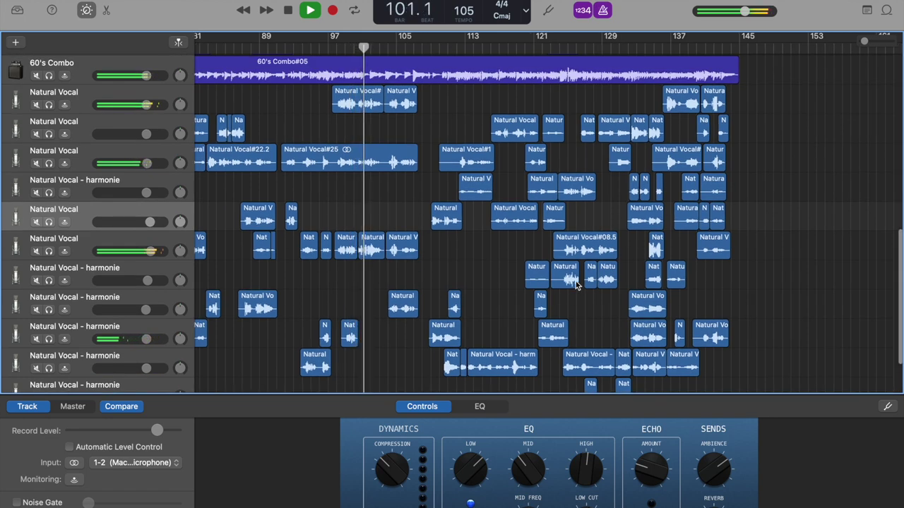
- Inspect the Panning Swirl, Starlit Cavern and other guitar regions stacked above the vocals between bars 101 and 107 during playback
{"action": "scroll", "coordinate": [575, 284], "scroll_direction": "up", "scroll_amount": 3}
{"action": "scroll", "coordinate": [576, 285], "scroll_direction": "up", "scroll_amount": 2}
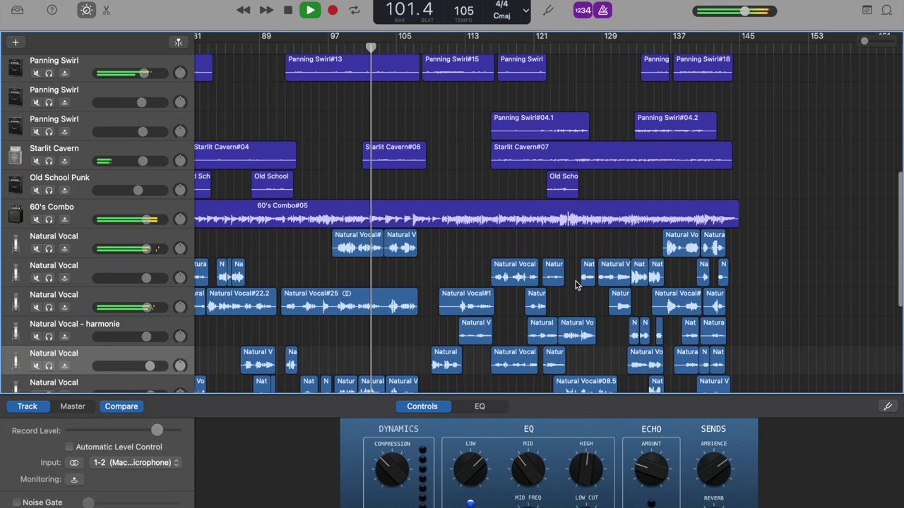
{"action": "scroll", "coordinate": [575, 285], "scroll_direction": "up", "scroll_amount": 6}
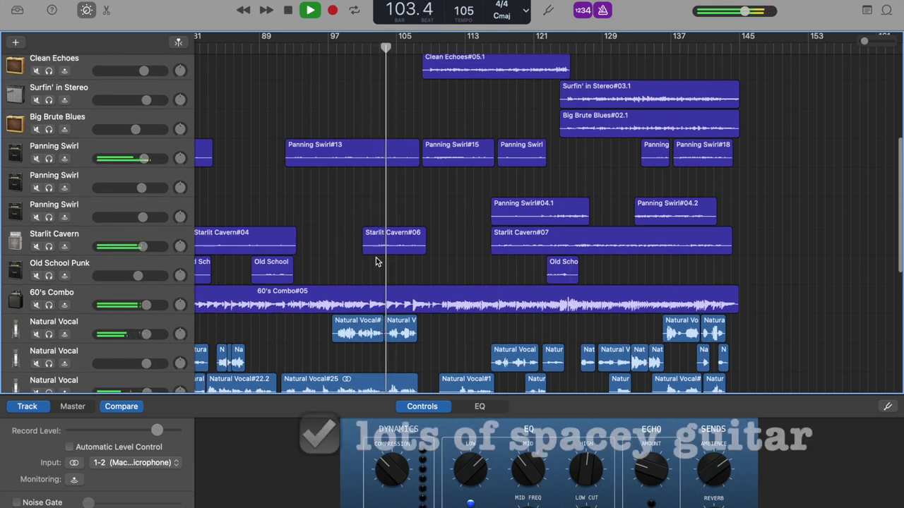
{"action": "scroll", "coordinate": [417, 240], "scroll_direction": "up", "scroll_amount": 8}
{"action": "scroll", "coordinate": [407, 244], "scroll_direction": "down", "scroll_amount": 15}
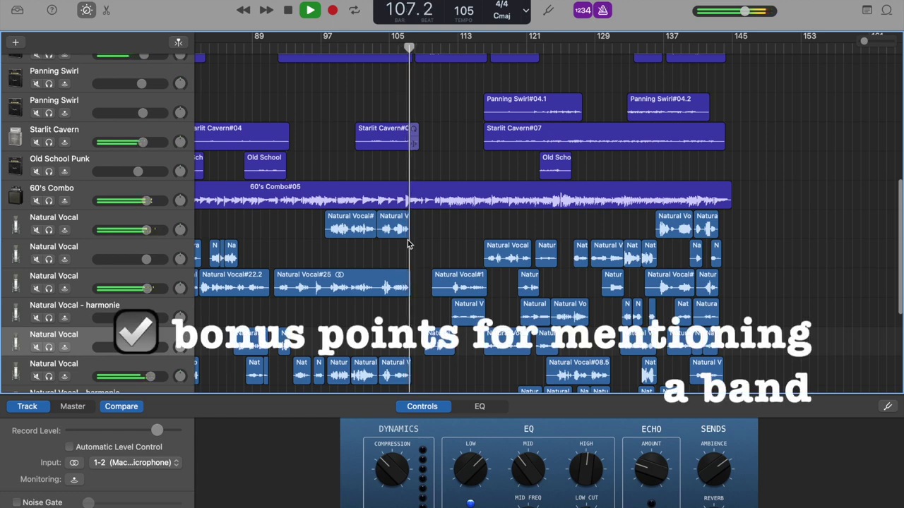
- Examine the overlapping vocal and harmony regions around bars 108 to 112 in a closer timeline view during playback
{"action": "scroll", "coordinate": [407, 244], "scroll_direction": "down", "scroll_amount": 6}
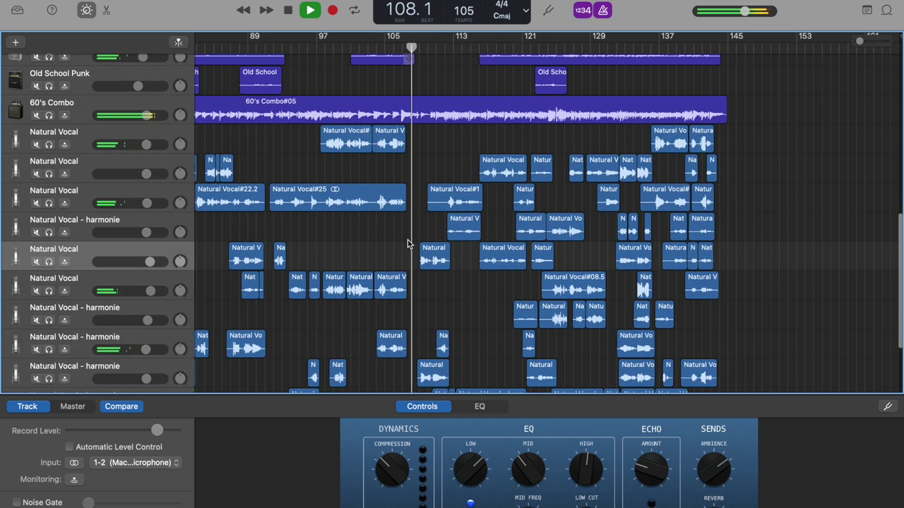
{"action": "scroll", "coordinate": [407, 240], "scroll_direction": "down", "scroll_amount": 8}
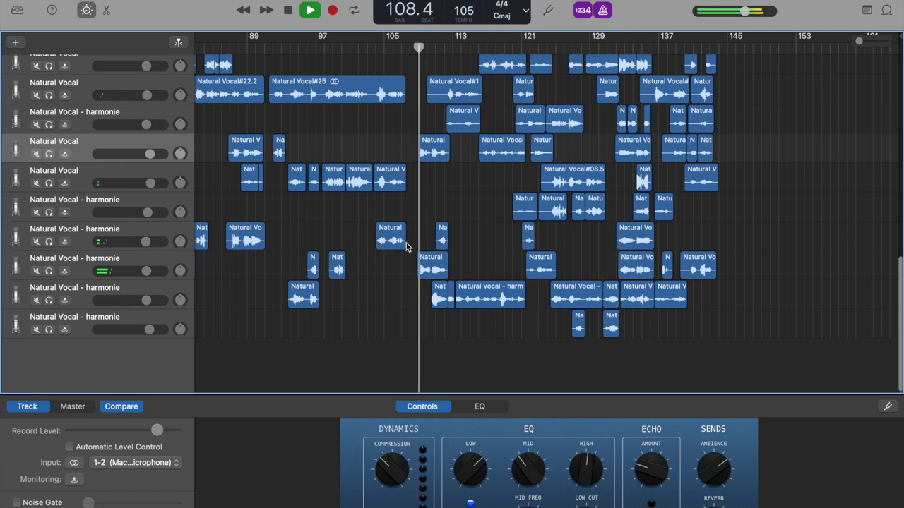
{"action": "key", "text": "super+Right"}
{"action": "key", "text": "super+Right"}
{"action": "key", "text": "super+Right"}
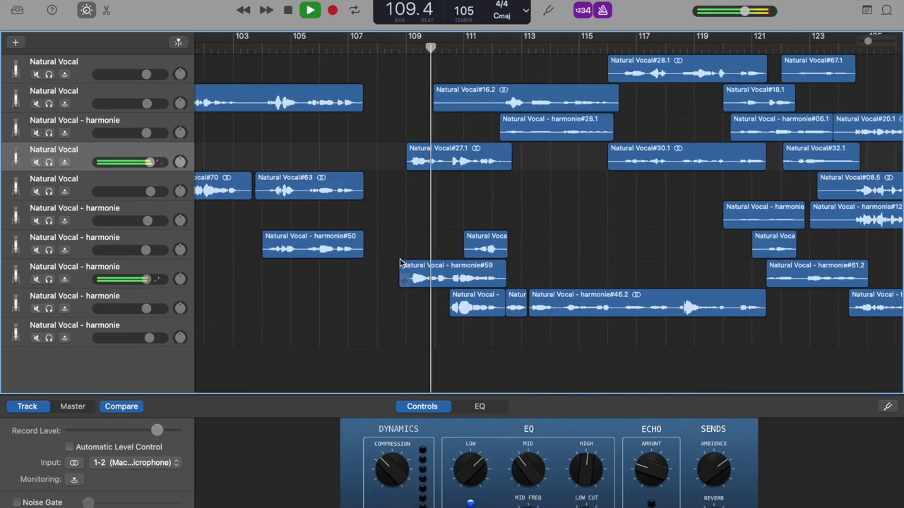
{"action": "key", "text": "super+Left"}
{"action": "scroll", "coordinate": [417, 265], "scroll_direction": "up", "scroll_amount": 2}
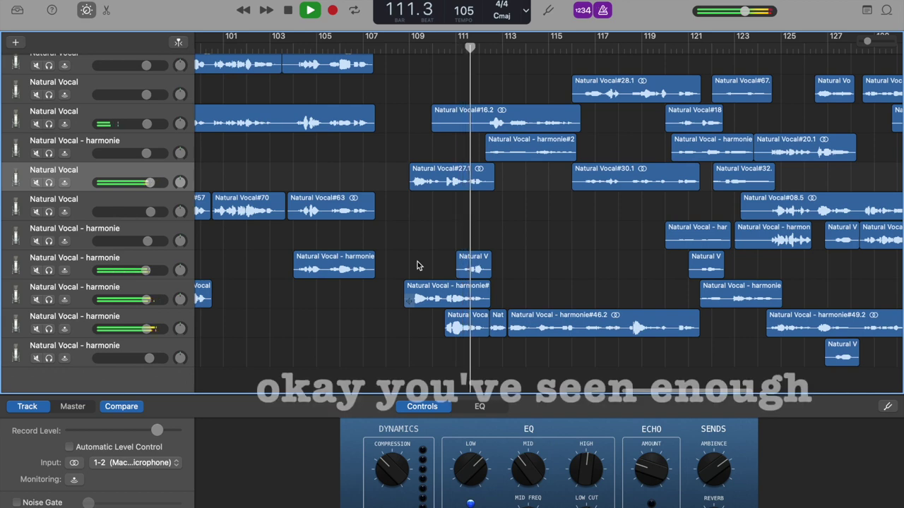
- Stop playback at bar 112 and return the playhead to the start of the song at bar 1
{"action": "key", "text": "space"}
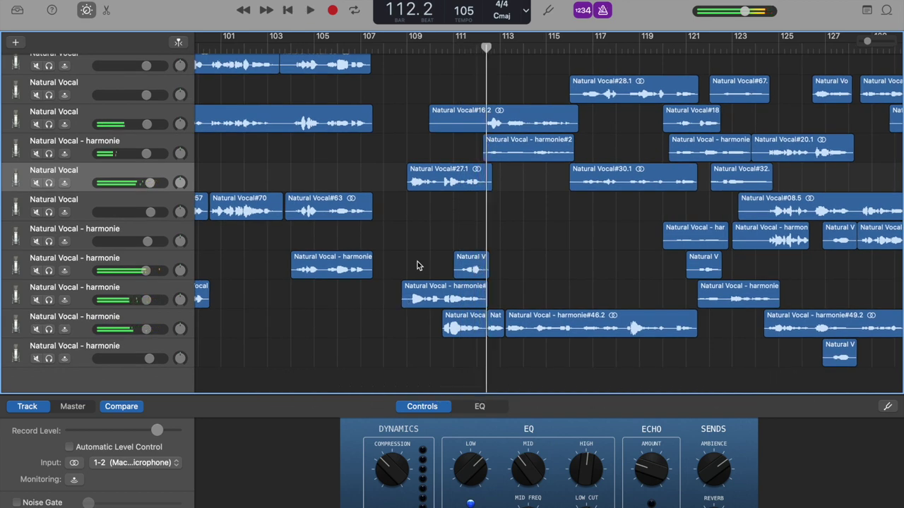
{"action": "scroll", "coordinate": [417, 262], "scroll_direction": "up", "scroll_amount": 15}
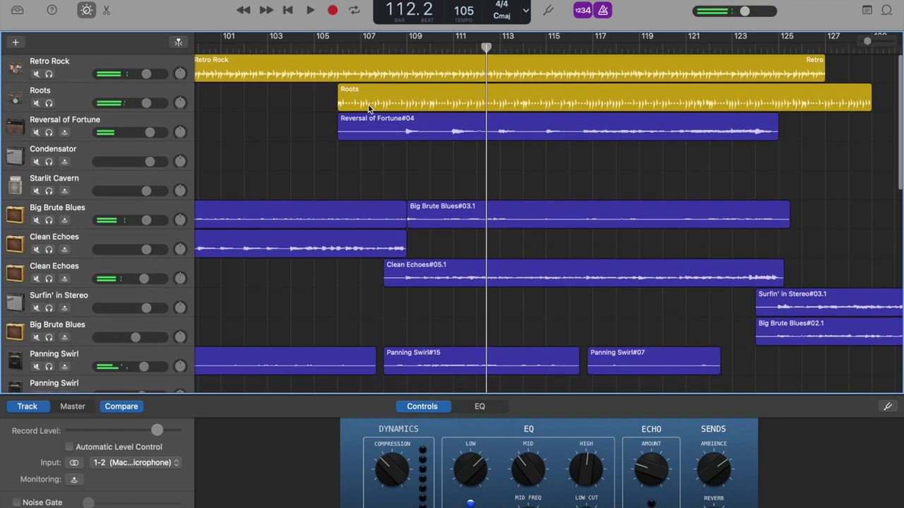
{"action": "key", "text": "super+Left"}
{"action": "key", "text": "super+Left"}
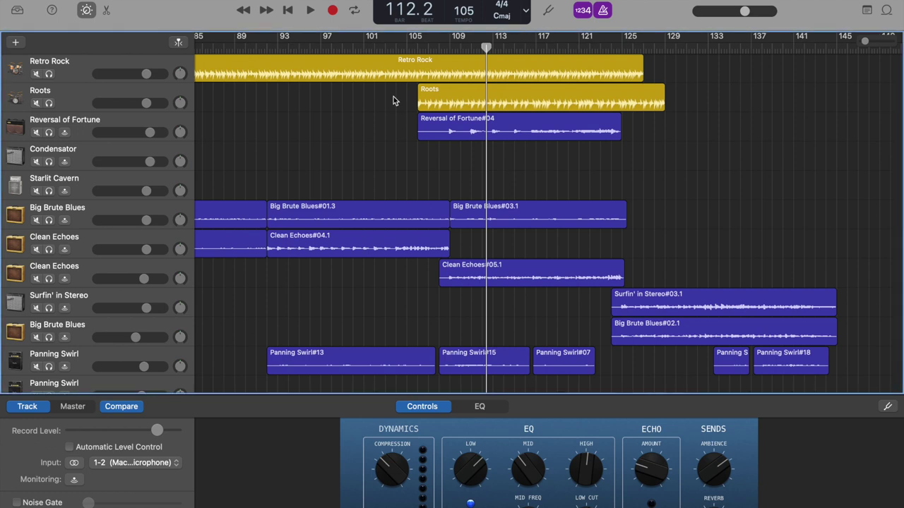
{"action": "scroll", "coordinate": [294, 105], "scroll_direction": "left", "scroll_amount": 20}
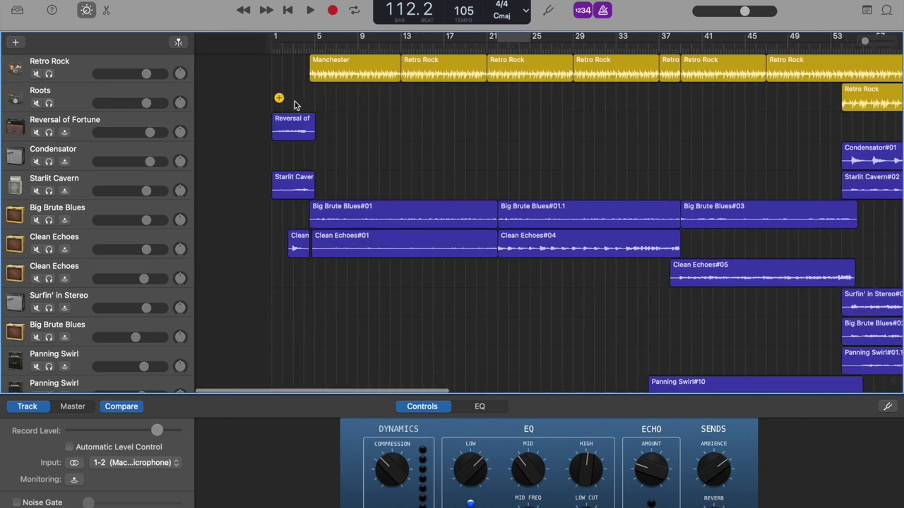
{"action": "left_click", "coordinate": [198, 46]}
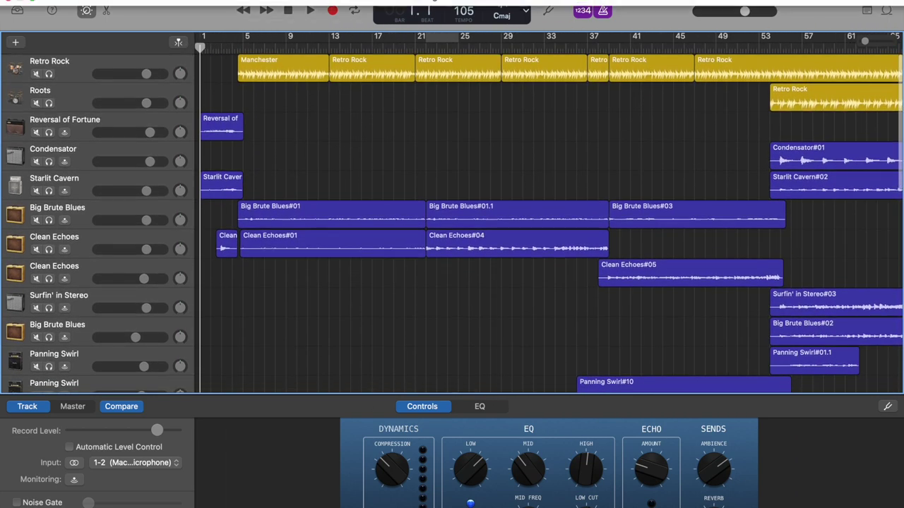
- Look over the guitar, vocal and harmony tracks across the song's opening bars with playback stopped
{"action": "mouse_move", "coordinate": [346, 1]}
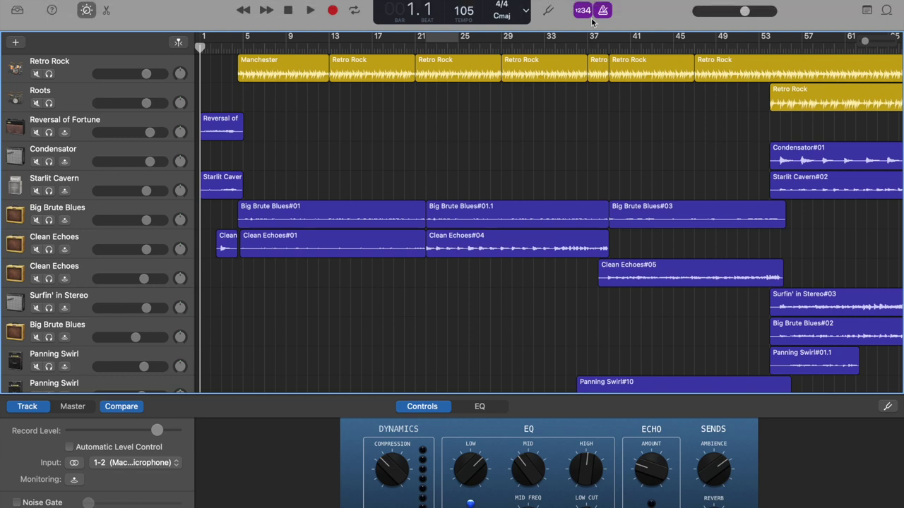
{"action": "scroll", "coordinate": [644, 243], "scroll_direction": "down", "scroll_amount": 20}
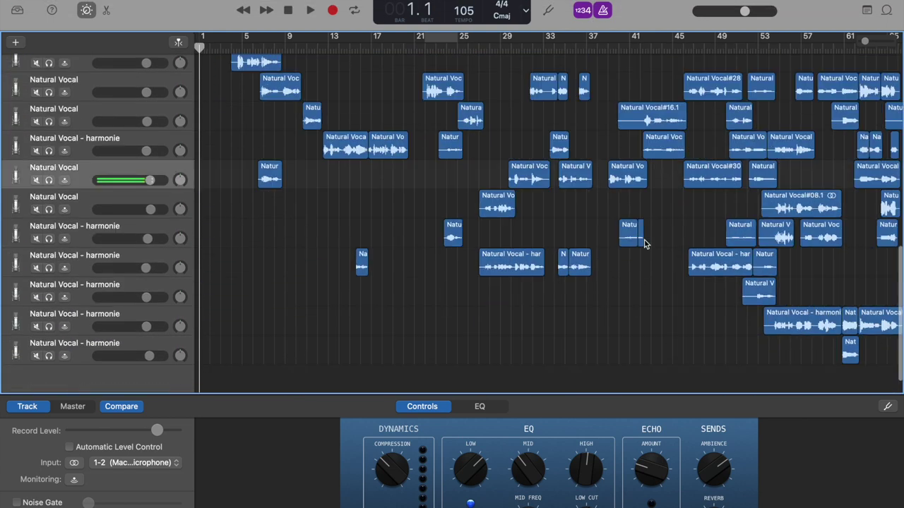
{"action": "scroll", "coordinate": [643, 244], "scroll_direction": "up", "scroll_amount": 20}
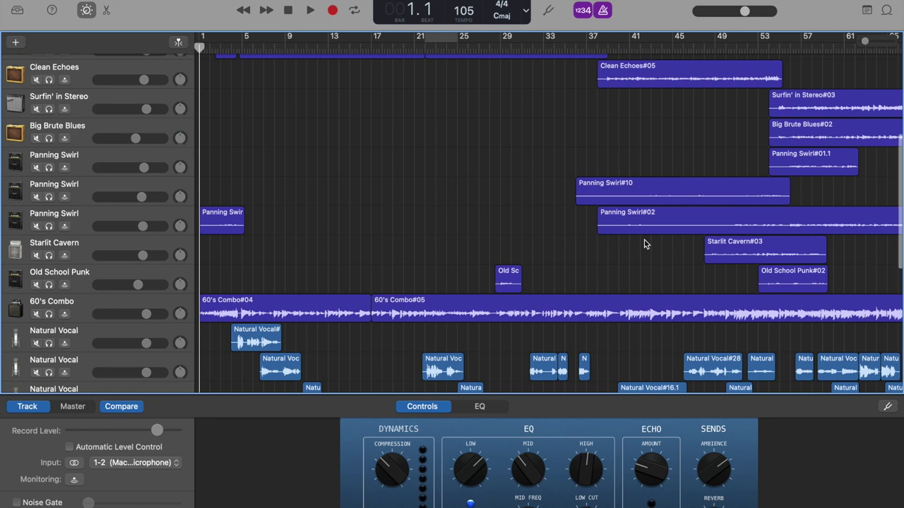